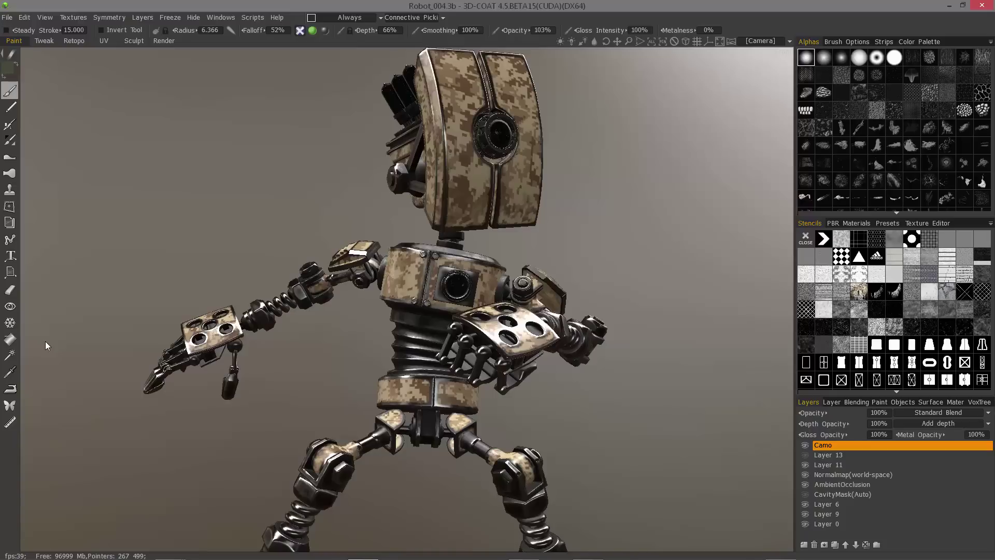
- Pull the Texture Editor out of its panel group and dock it beside the 3D viewport
left_click_drag(926, 223, 432, 267)
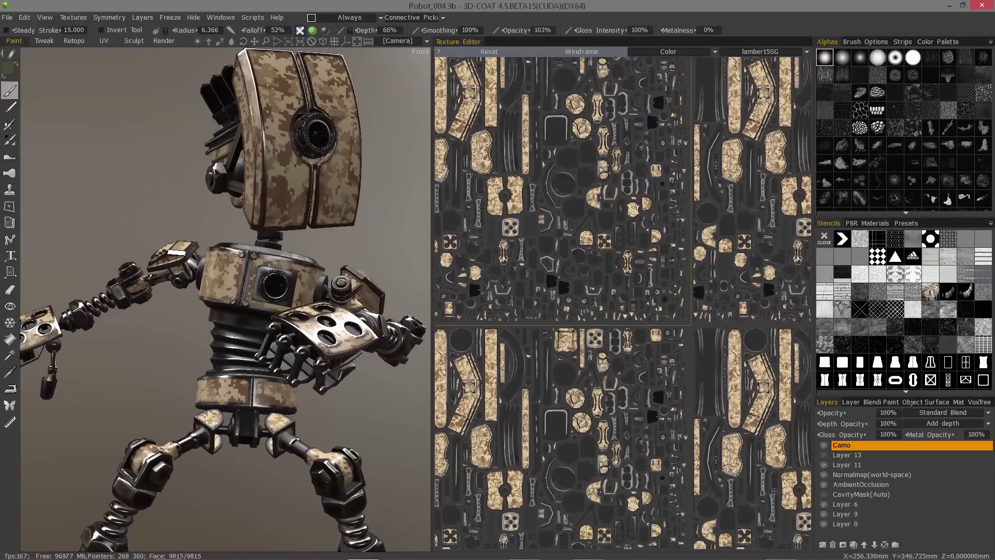
mouse_move(244, 155)
left_mouse_down("alt")
mouse_move(269, 192)
mouse_move(250, 215)
left_mouse_up("alt")
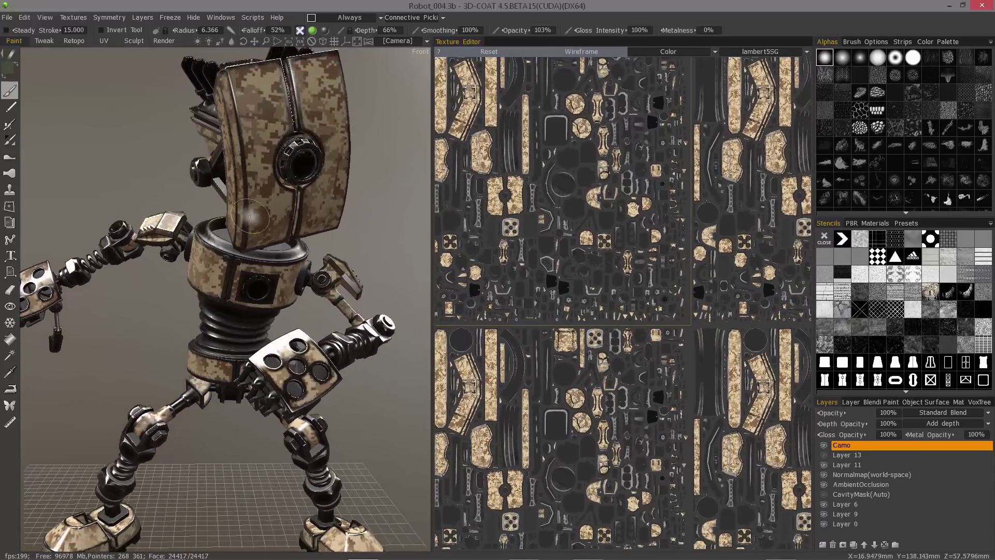
middle_click_drag(250, 215, 357, 233)
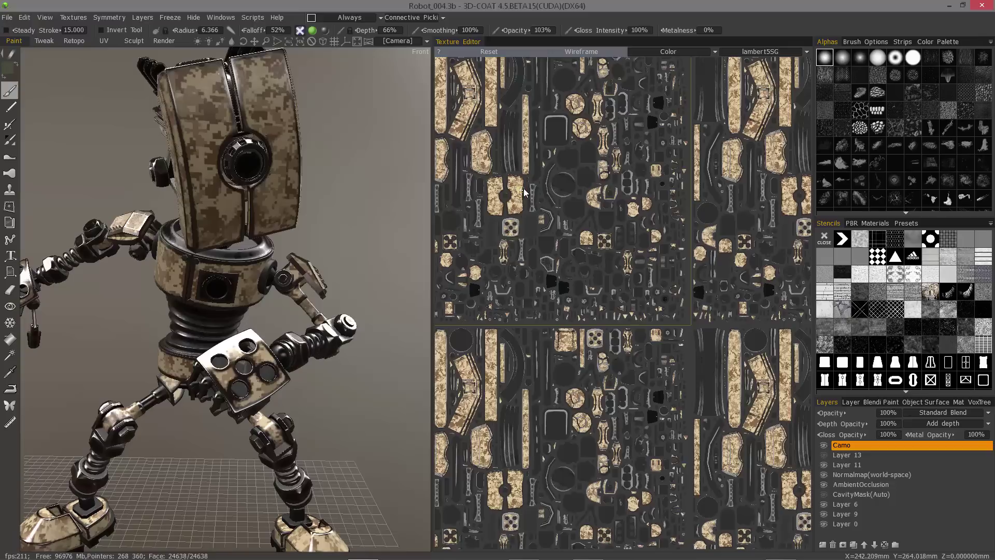
middle_click_drag(572, 204, 625, 300)
left_click_drag(394, 280, 463, 286, "alt")
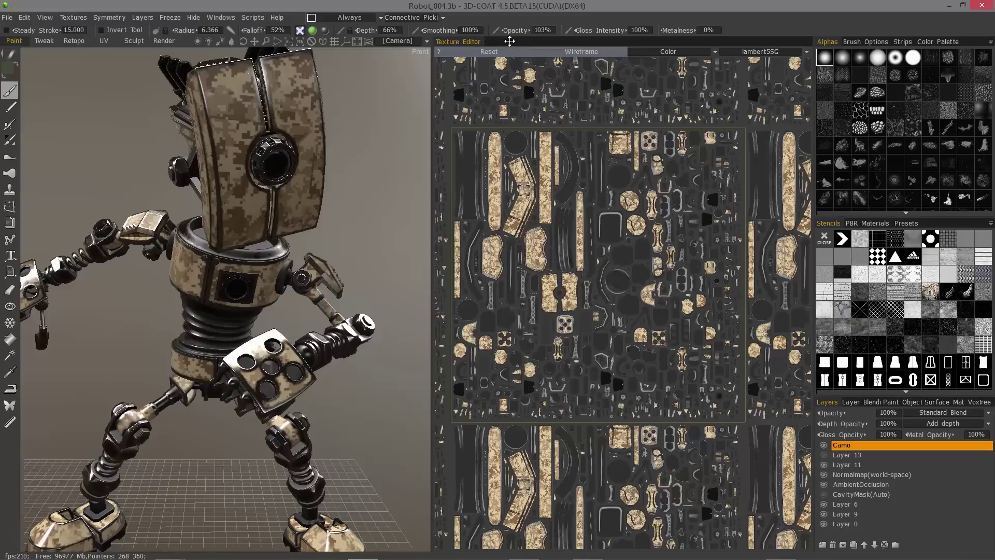
- Dock the Texture Editor on the opposite side of the 3D viewport and widen it to show the full texture tile
left_click_drag(511, 42, 1, 151)
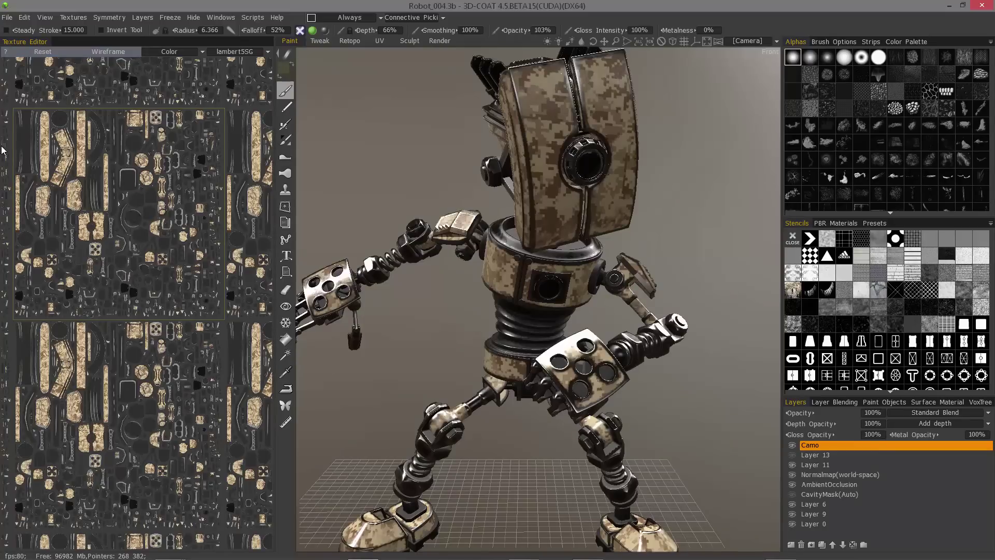
left_click_drag(275, 145, 370, 155)
left_click_drag(781, 192, 827, 190)
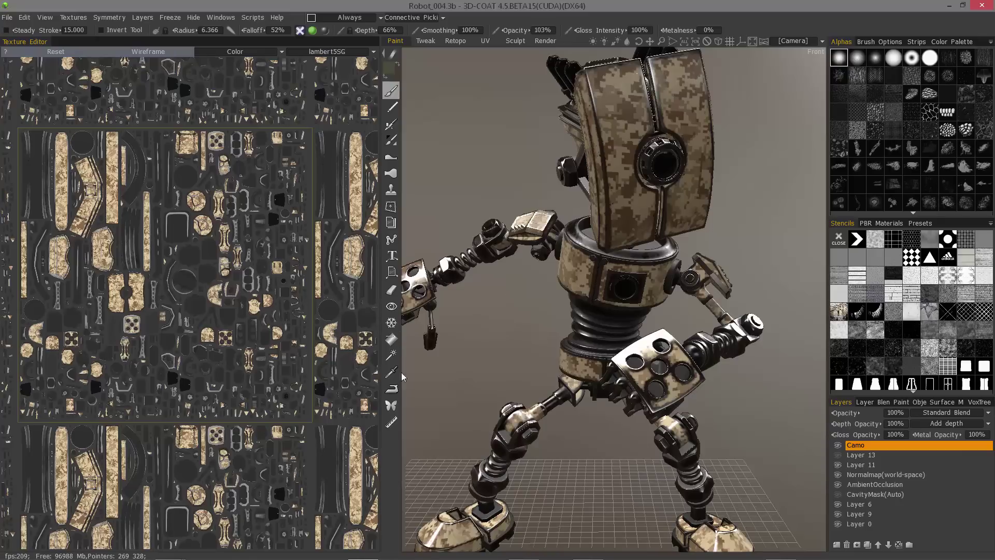
left_click_drag(484, 321, 513, 280)
- Undock the Texture Editor as a floating window and enlarge it to cover about half of the 3D viewport
left_click_drag(26, 42, 504, 98)
left_click_drag(721, 184, 844, 194)
left_click_drag(513, 105, 462, 58)
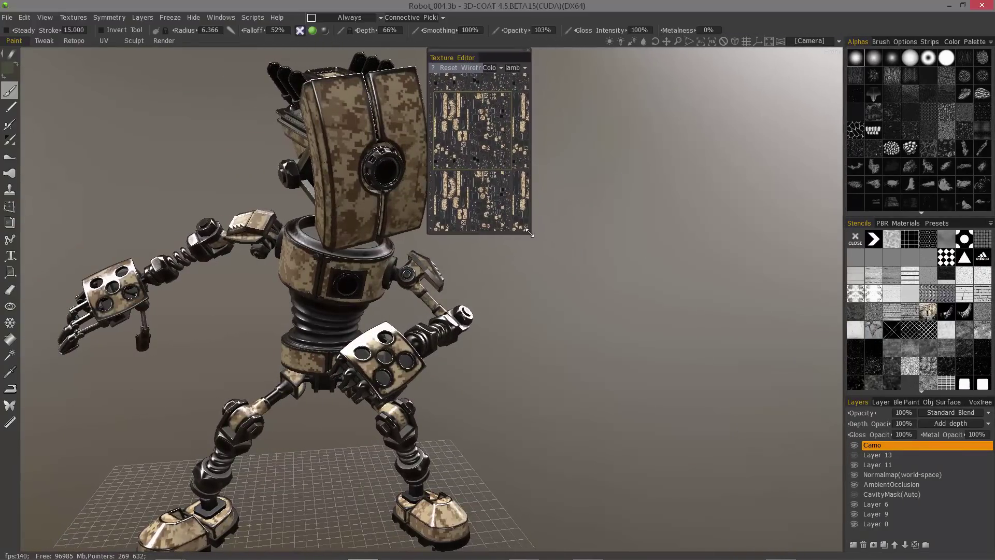
left_click_drag(528, 233, 838, 547)
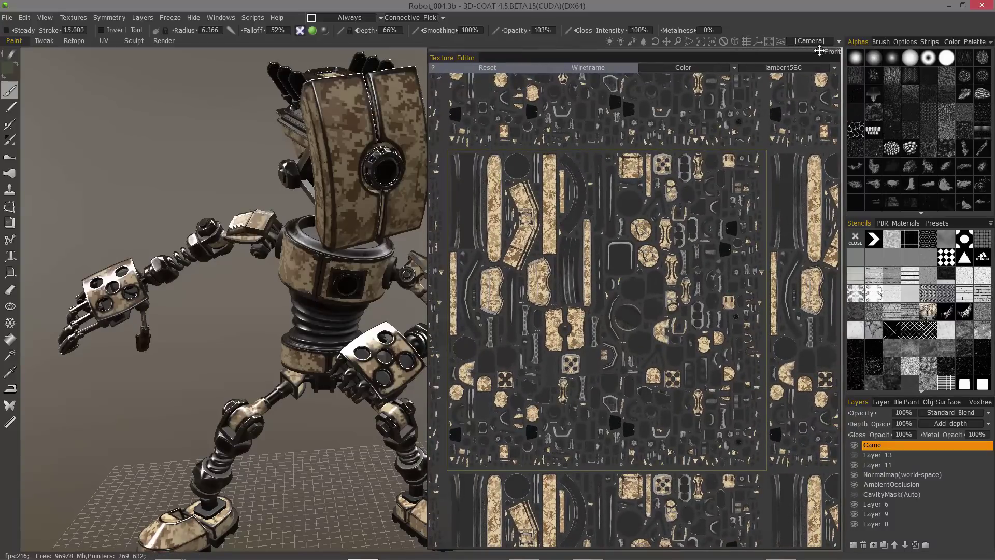
- Close the floating Texture Editor and reopen it, leaving its hotkey assignment unchanged
left_click(839, 55)
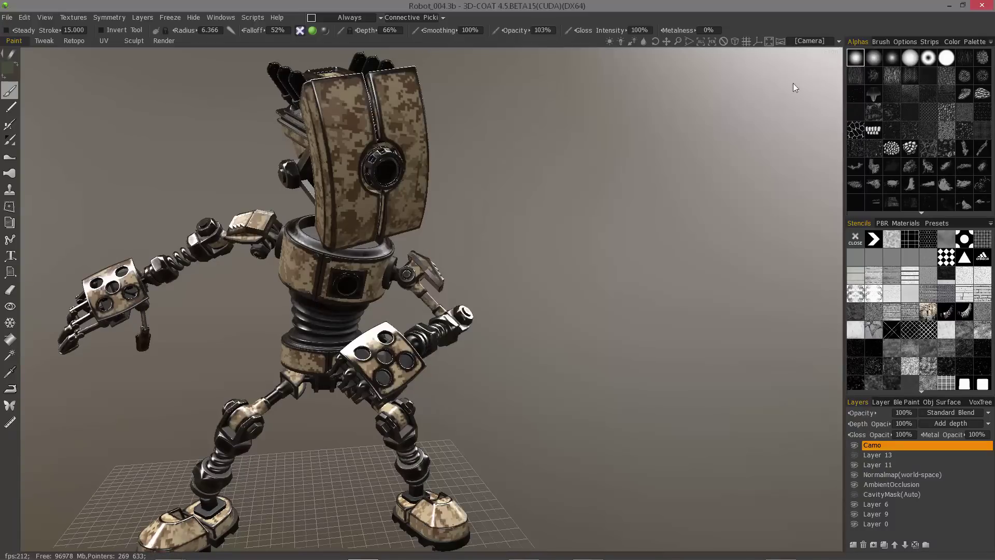
left_click(75, 17)
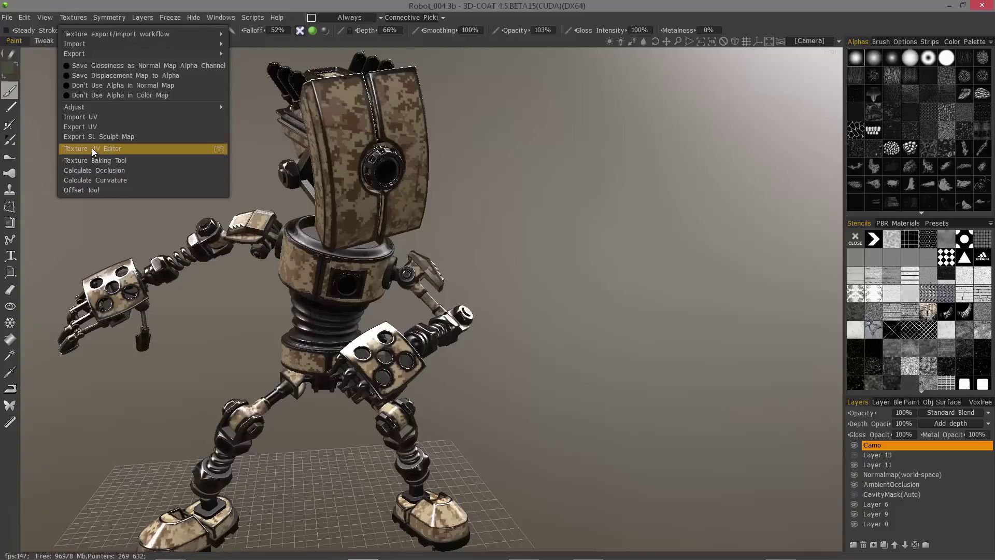
key("End")
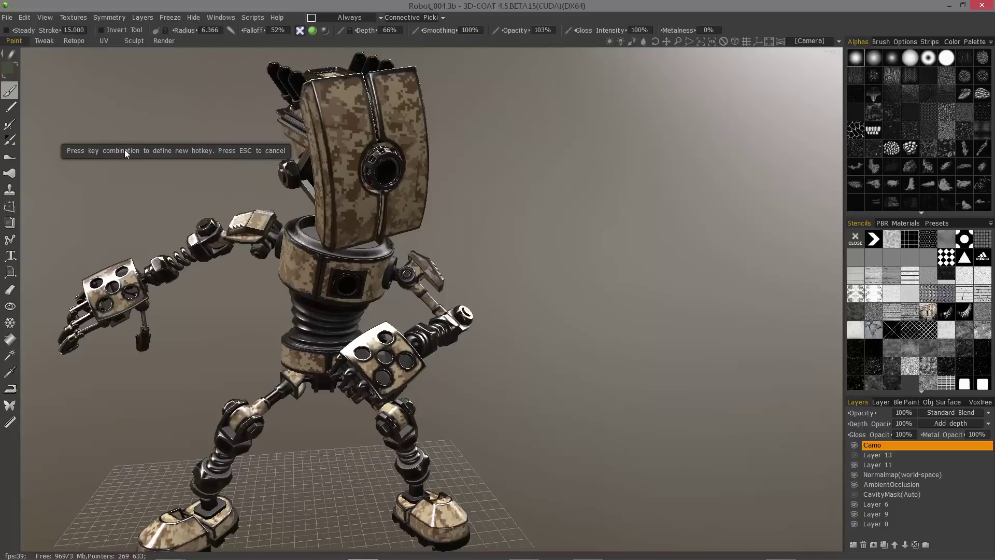
key("Escape")
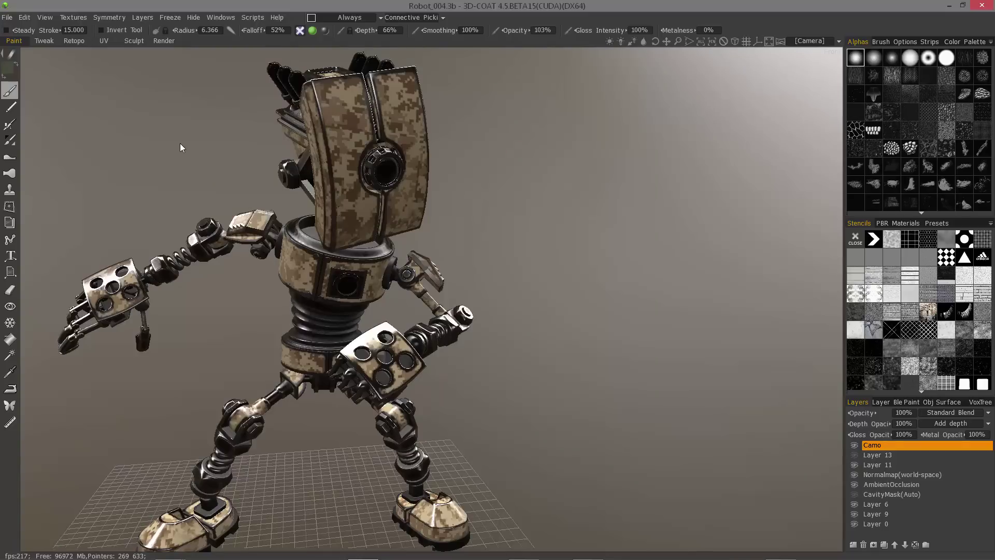
key("End")
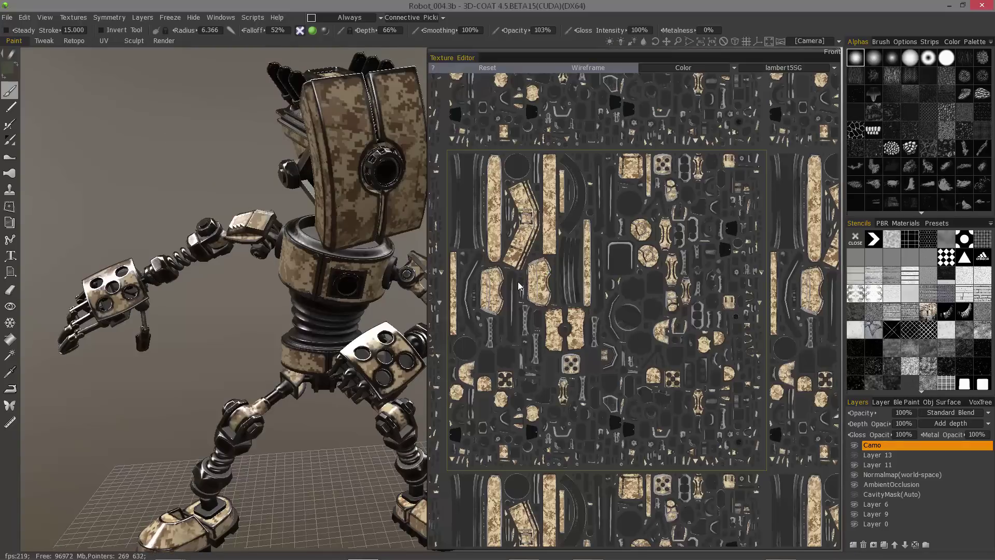
- Read the Texture Editor's usage help and reset its zoomed texture view
left_click(434, 69)
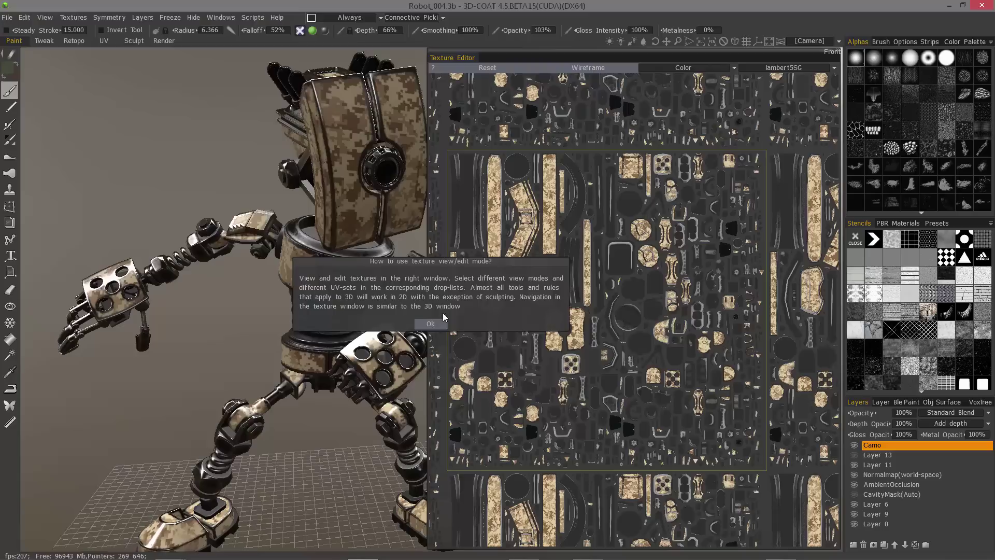
left_click(432, 325)
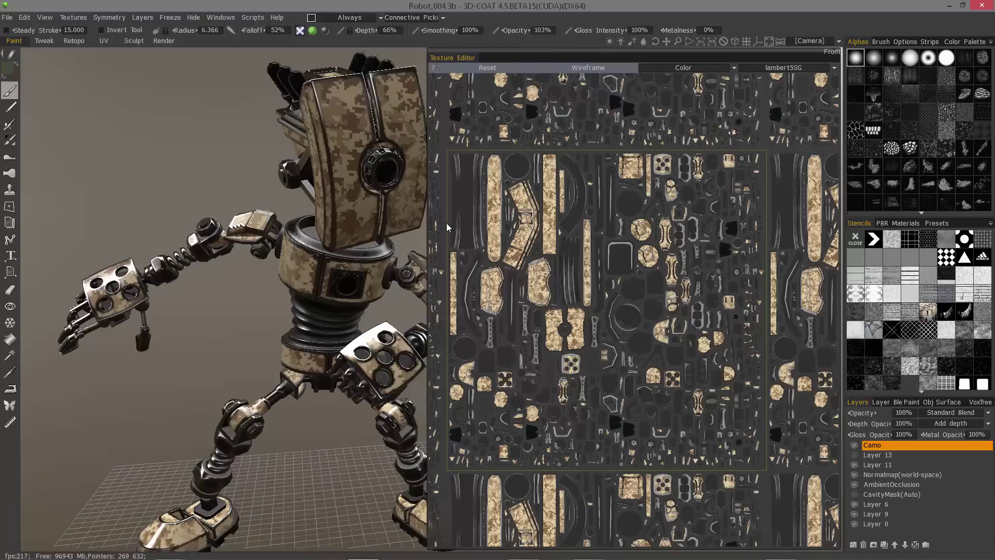
scroll(557, 225, "up", 5)
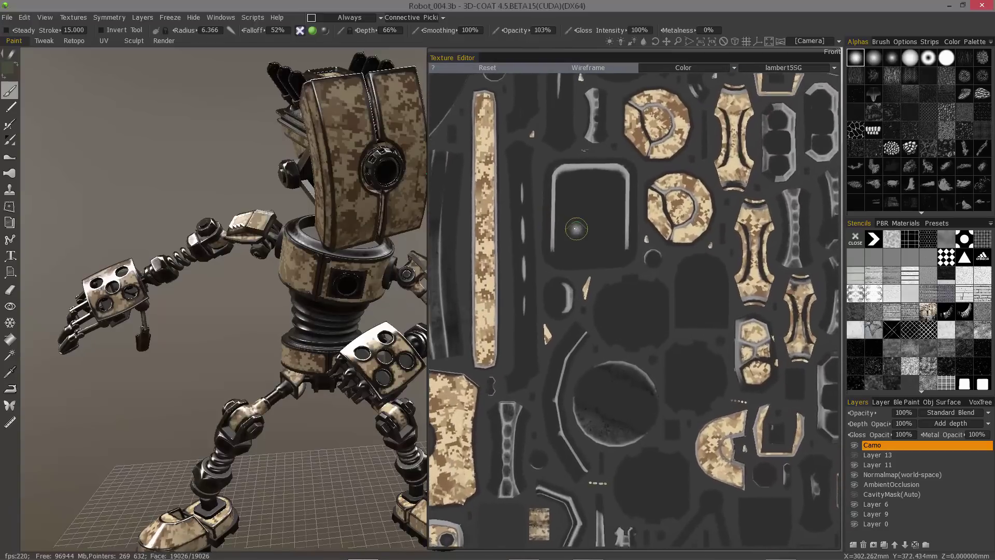
left_click(511, 69)
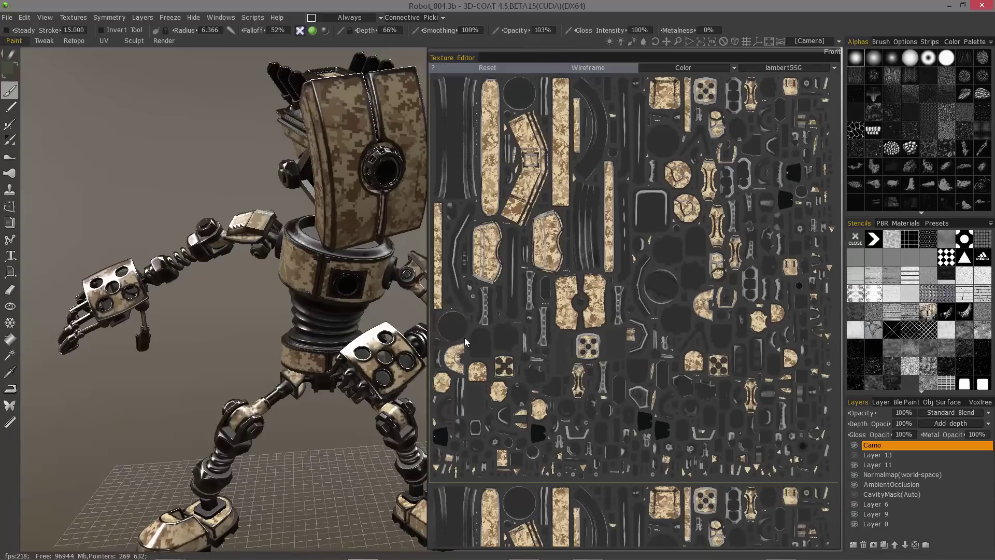
scroll(474, 328, "down", 2)
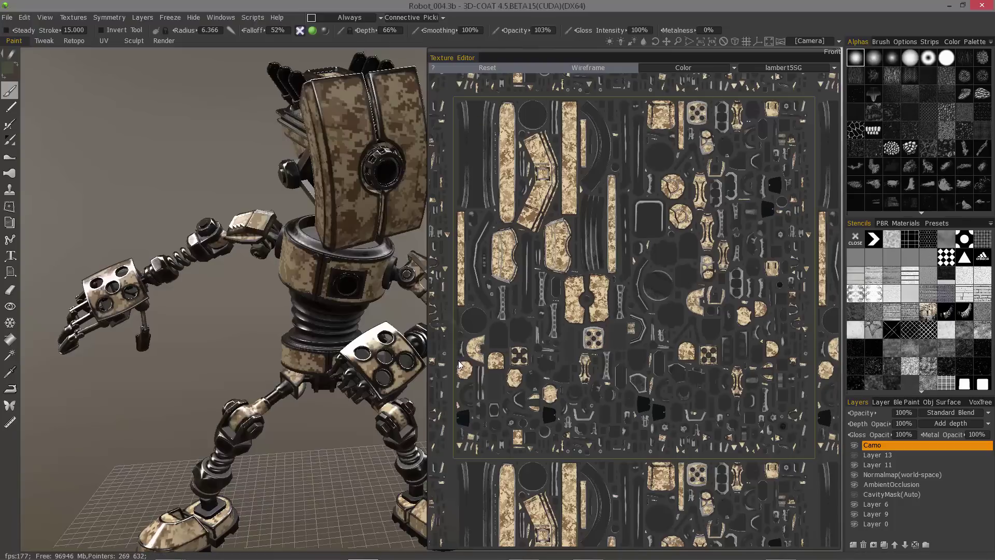
scroll(458, 364, "down", 5)
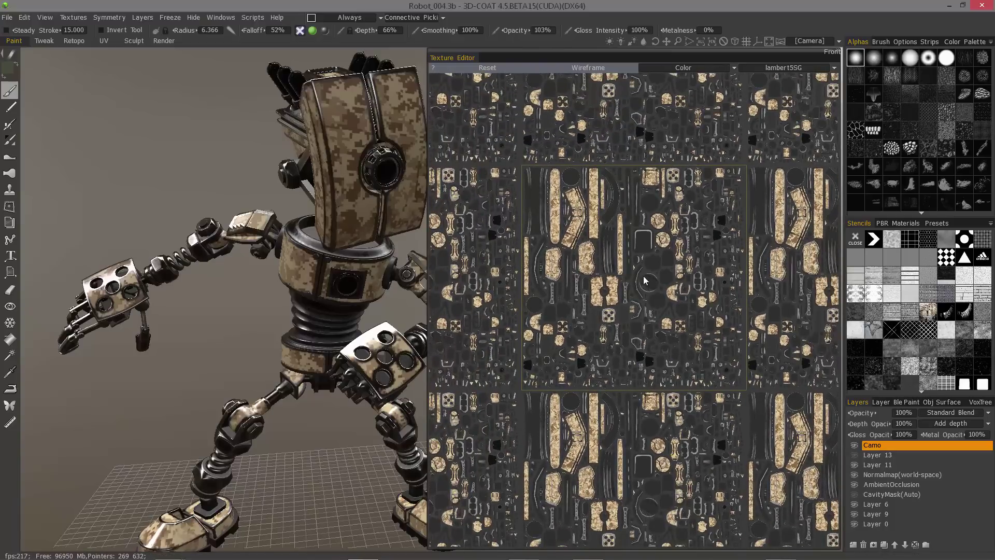
- Check the Texture Editor's UV set choices and preview the Normals and Glossiness maps before returning to Color
left_click(780, 69)
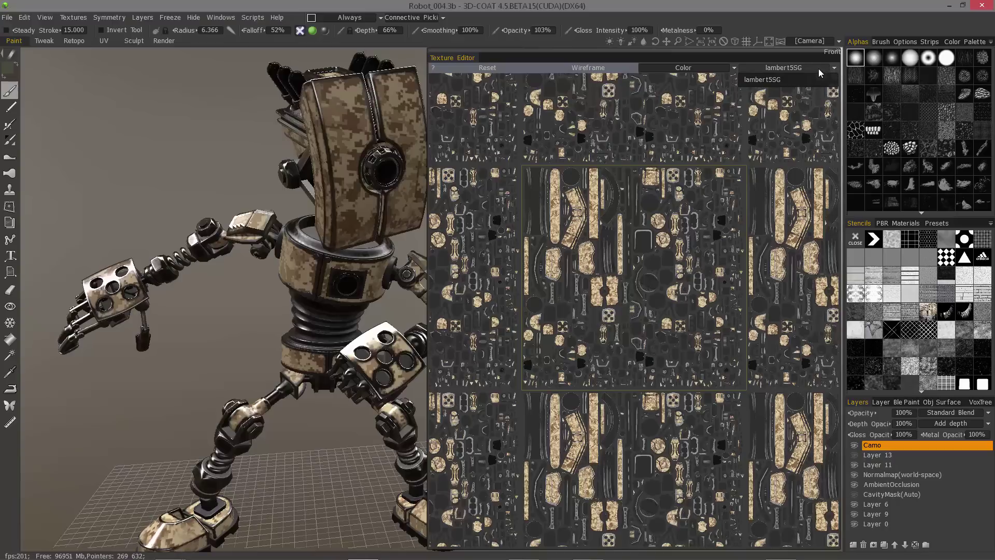
left_click(816, 82)
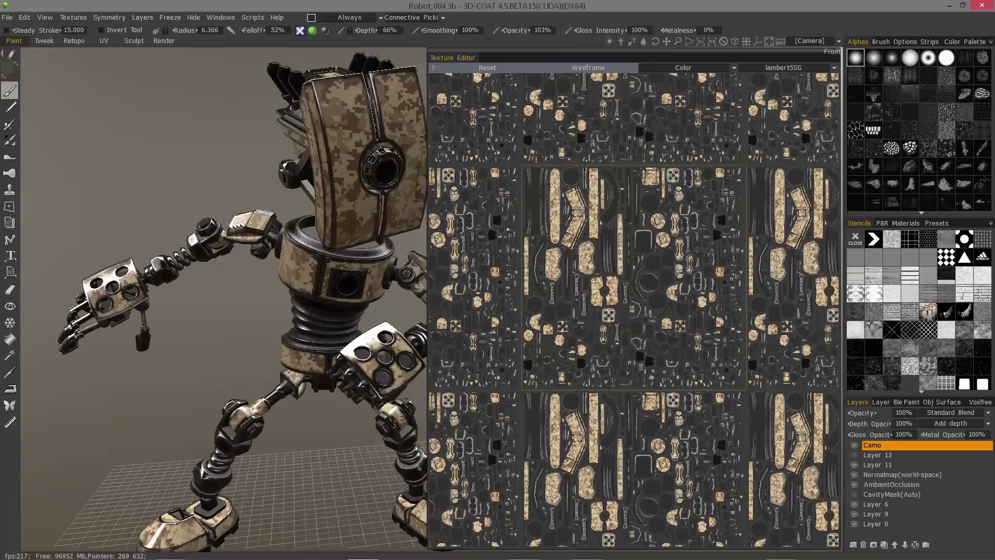
left_click(683, 68)
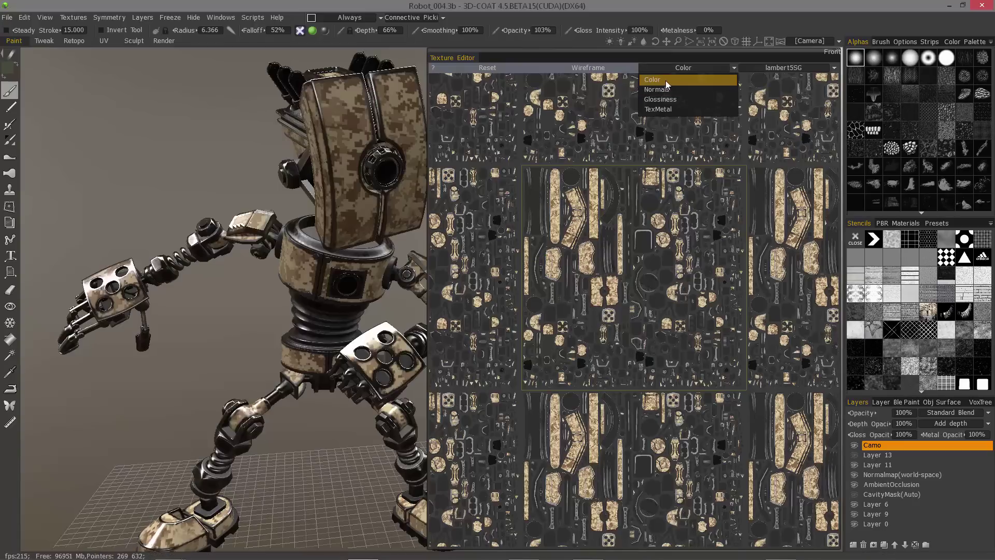
left_click(667, 89)
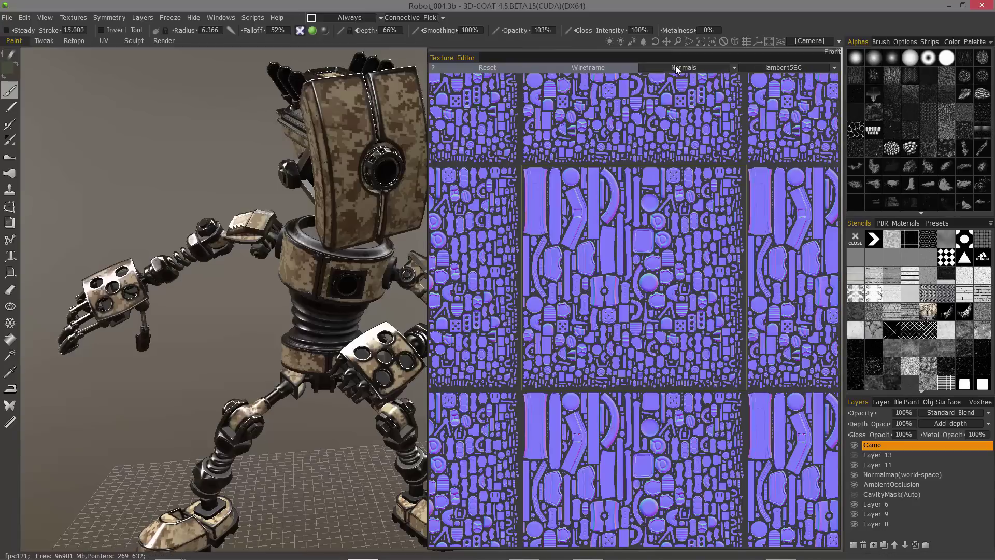
left_click(675, 68)
left_click(667, 100)
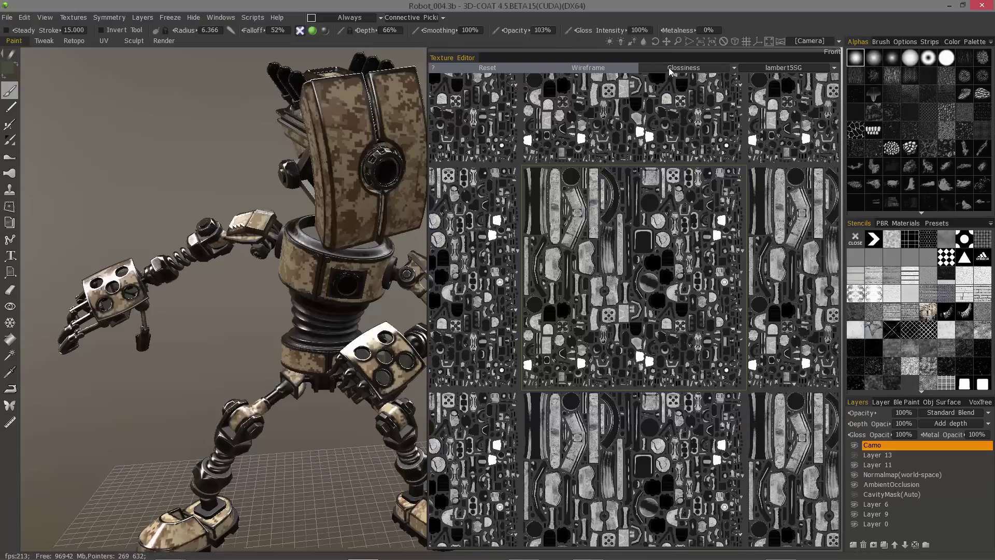
left_click(683, 68)
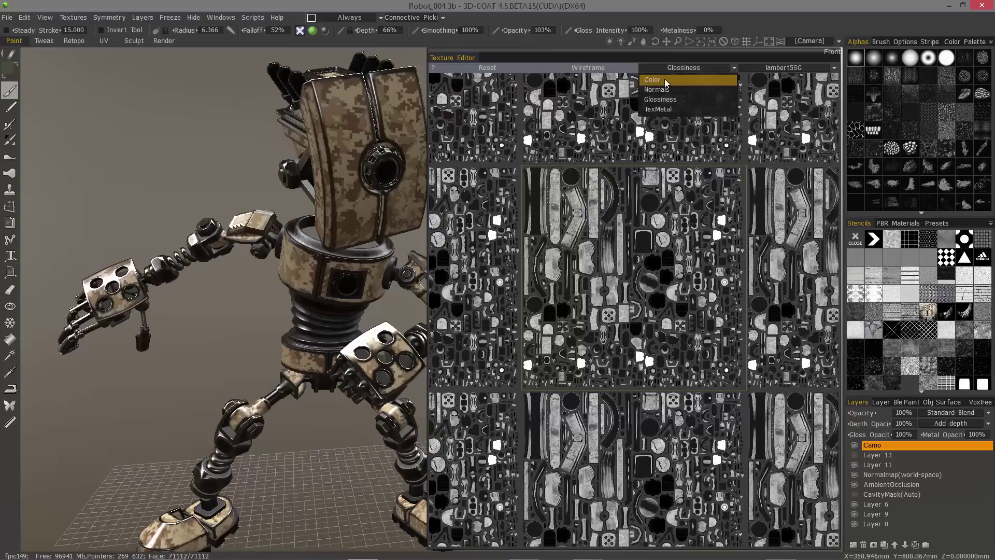
left_click(673, 79)
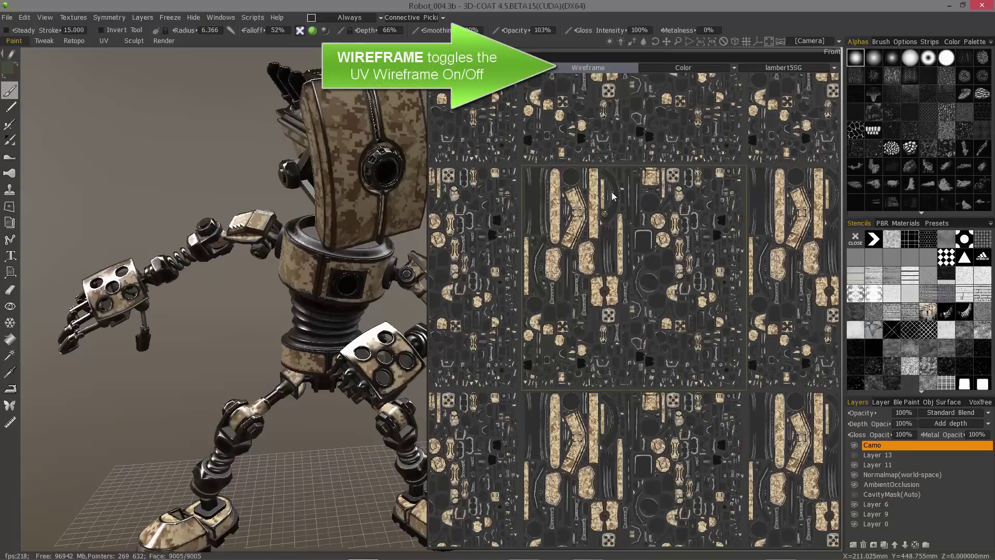
- Examine the UV texture layout in the Texture Editor and the robot in the 3D view at different magnifications
right_click_drag(624, 184, 757, 232)
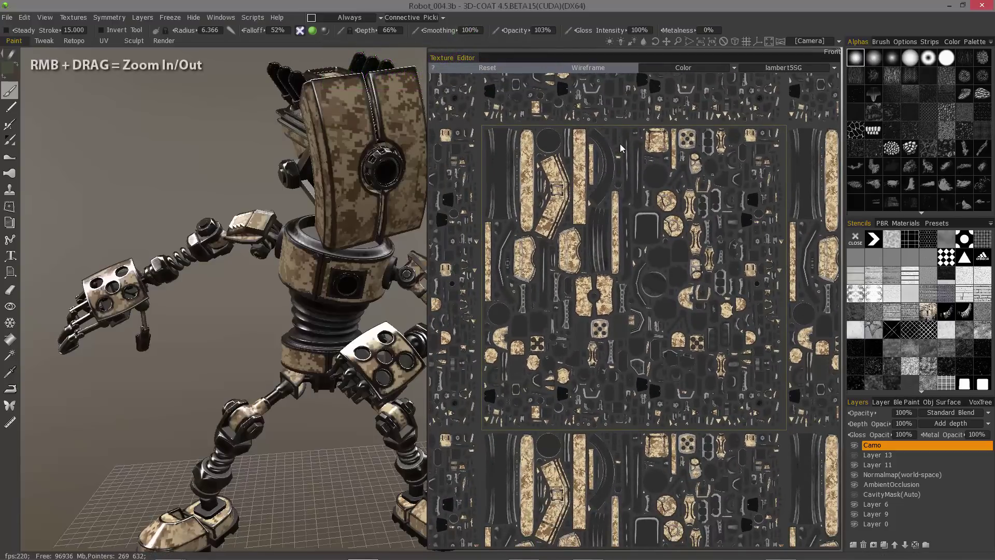
right_click_drag(621, 146, 643, 195)
middle_click_drag(640, 275, 714, 299)
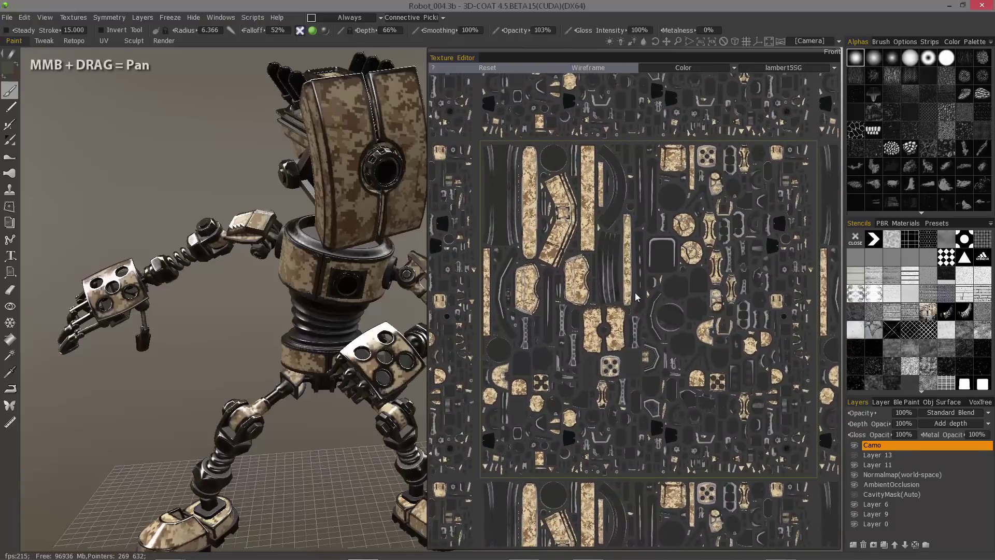
middle_click_drag(113, 167, 85, 154)
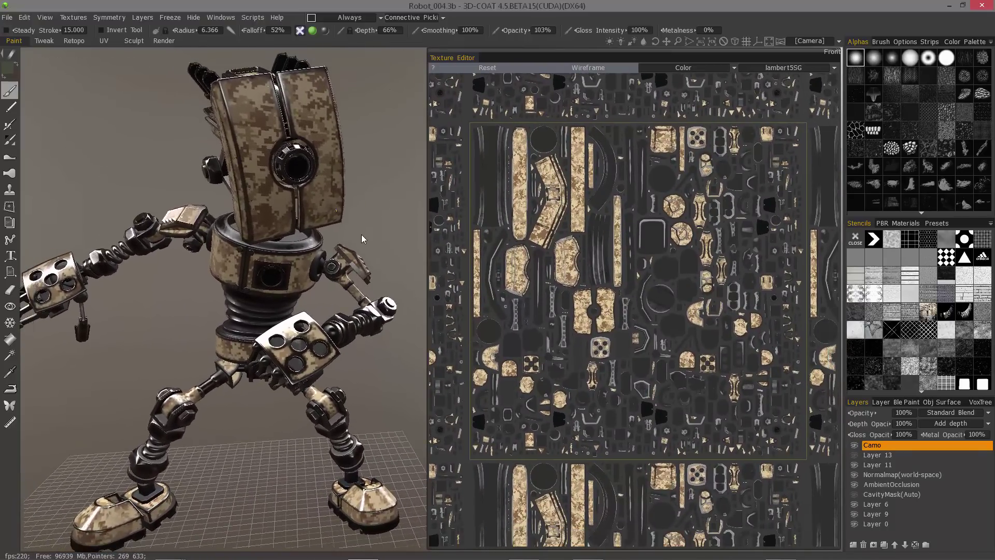
mouse_move(362, 234)
middle_mouse_down()
mouse_move(379, 235)
mouse_move(342, 236)
middle_mouse_up()
right_click_drag(343, 236, 367, 241)
middle_click_drag(367, 240, 362, 235)
right_click_drag(362, 235, 415, 236)
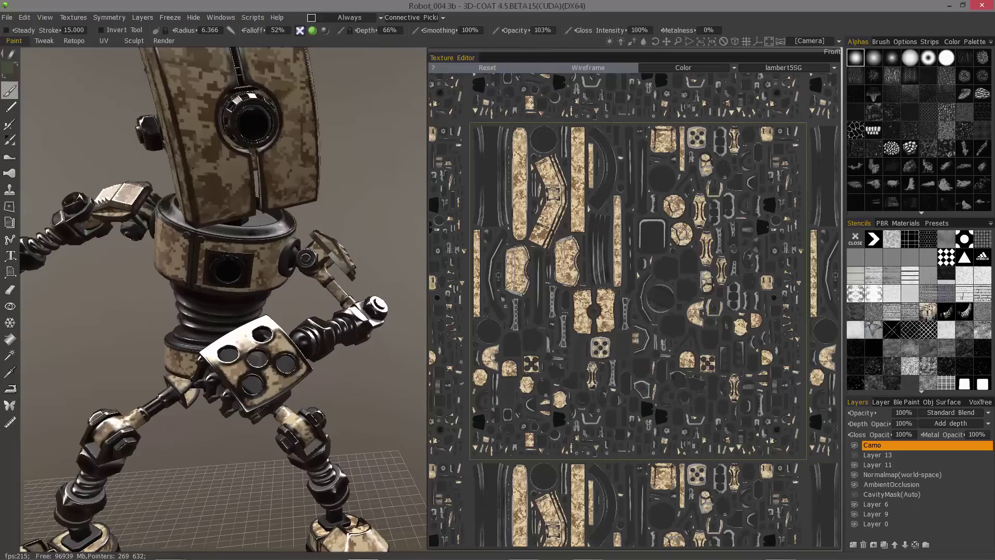
mouse_move(570, 259)
middle_mouse_down()
mouse_move(578, 216)
mouse_move(608, 209)
mouse_move(569, 255)
middle_mouse_up()
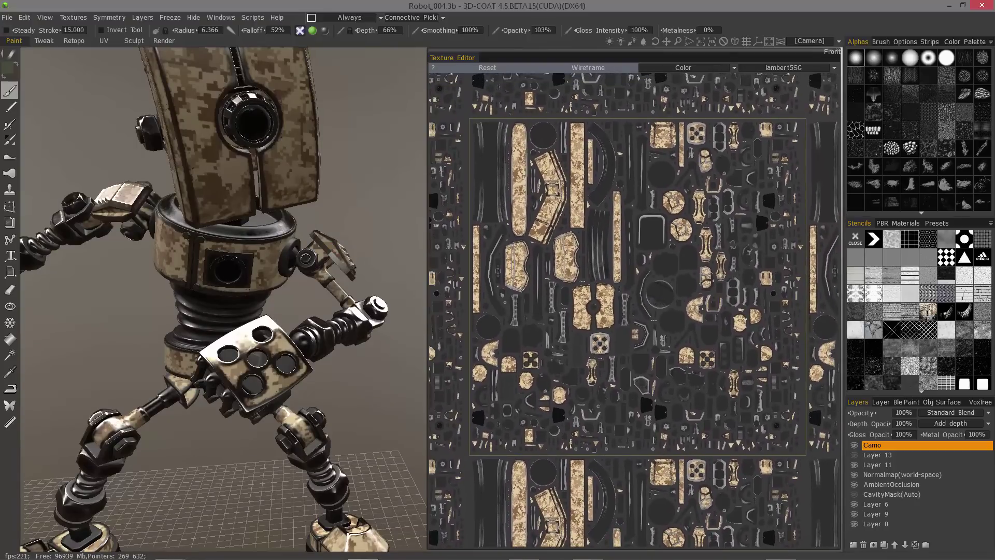
- Activate the yellow-and-black striped PBR material and enlarge the texture layout beneath its preview around the camouflage UV islands
left_click(896, 223)
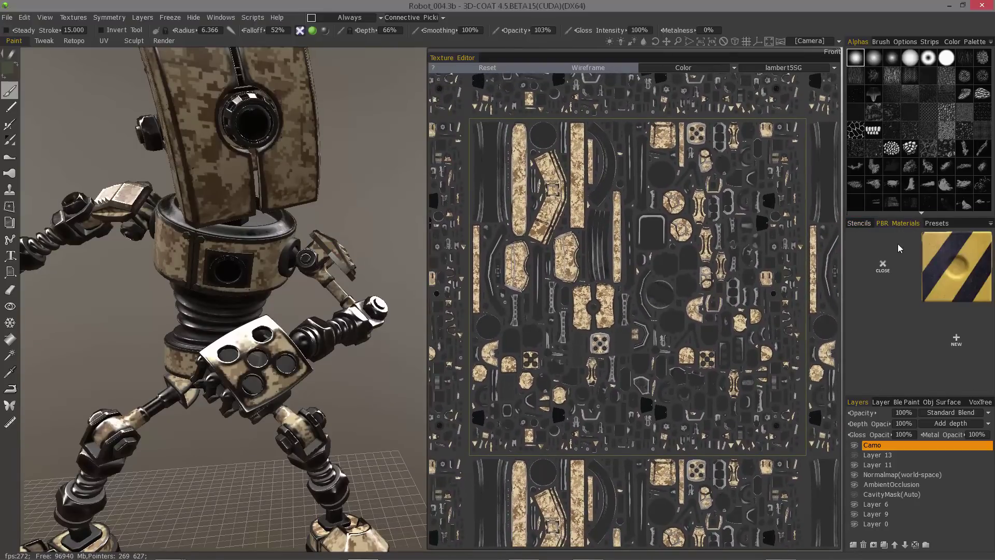
left_click(942, 288)
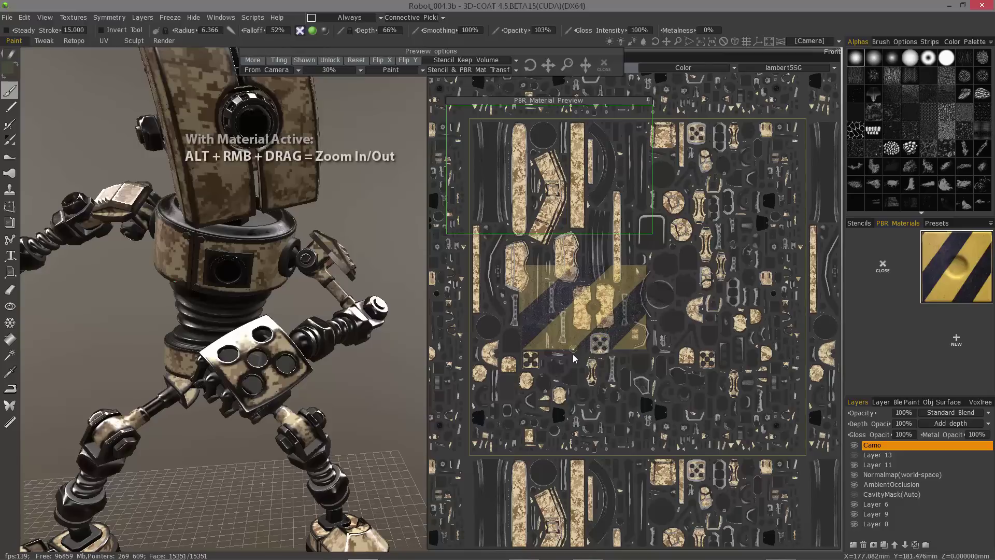
right_click_drag(571, 345, 651, 318, "alt")
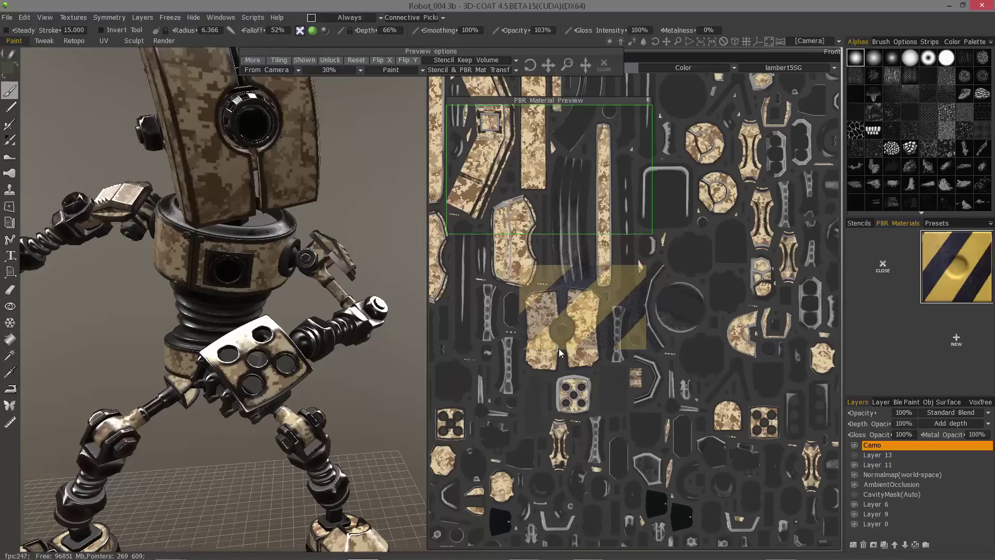
mouse_move(563, 347)
right_mouse_down("alt")
mouse_move(585, 346)
mouse_move(565, 347)
right_mouse_up("alt")
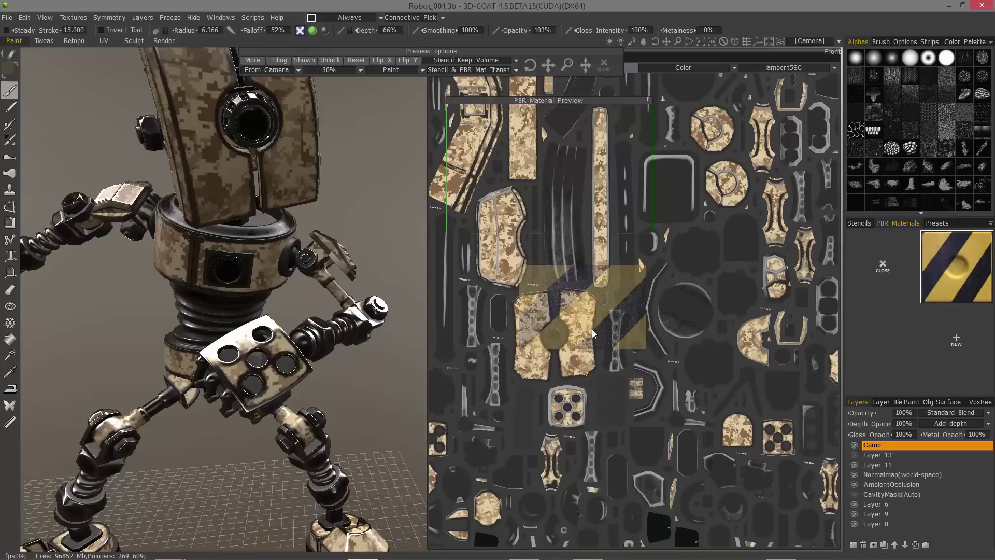
- Centre the striped PBR material preview over the paired camouflage UV islands and rescale the texture layout beneath it
left_click_drag(550, 69, 533, 90)
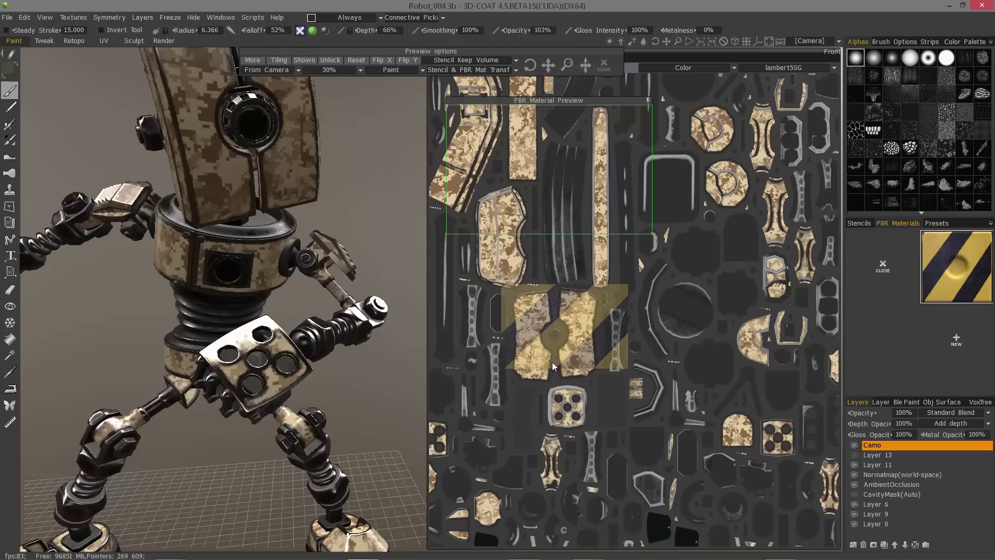
scroll(555, 362, "up", 4)
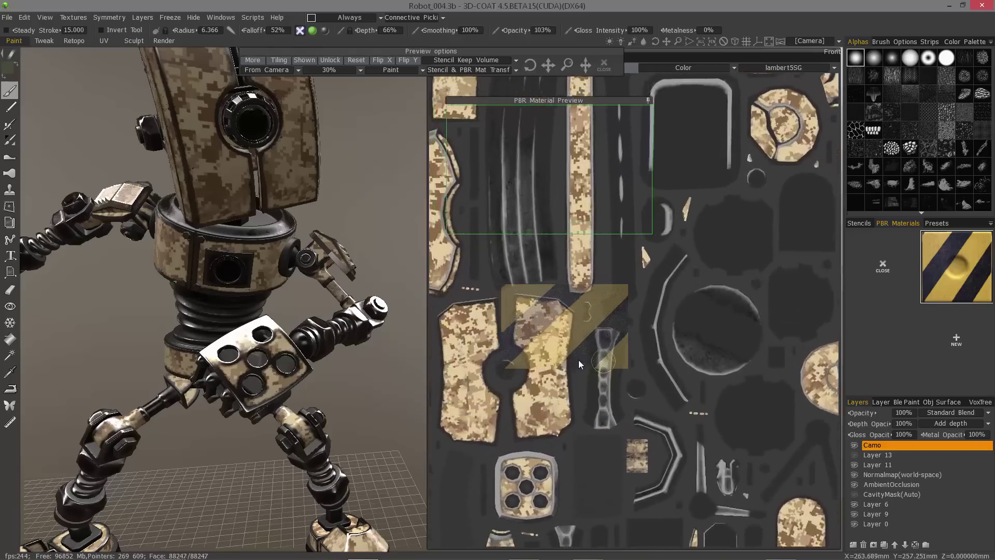
scroll(581, 363, "down", 3)
scroll(585, 358, "up", 4)
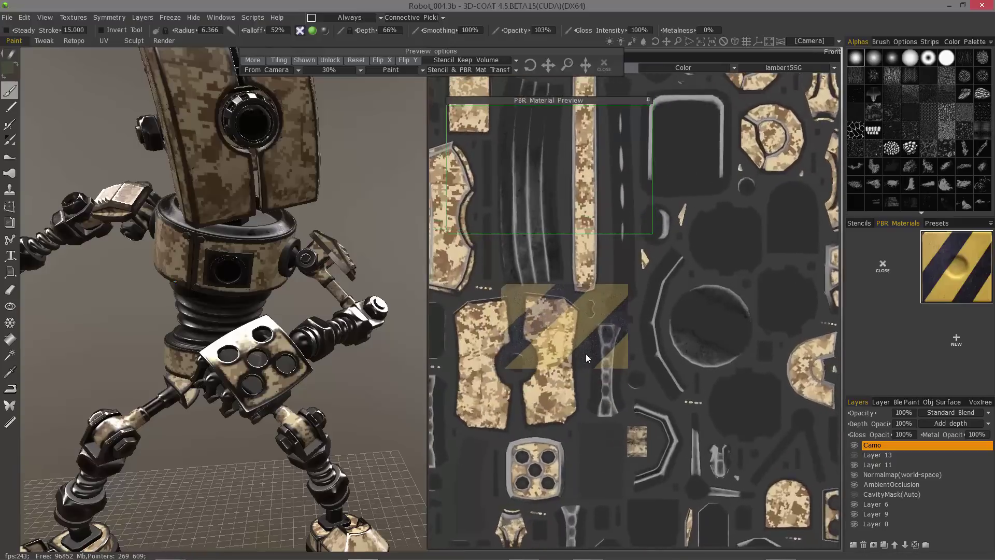
scroll(586, 358, "down", 5)
scroll(585, 358, "up", 3)
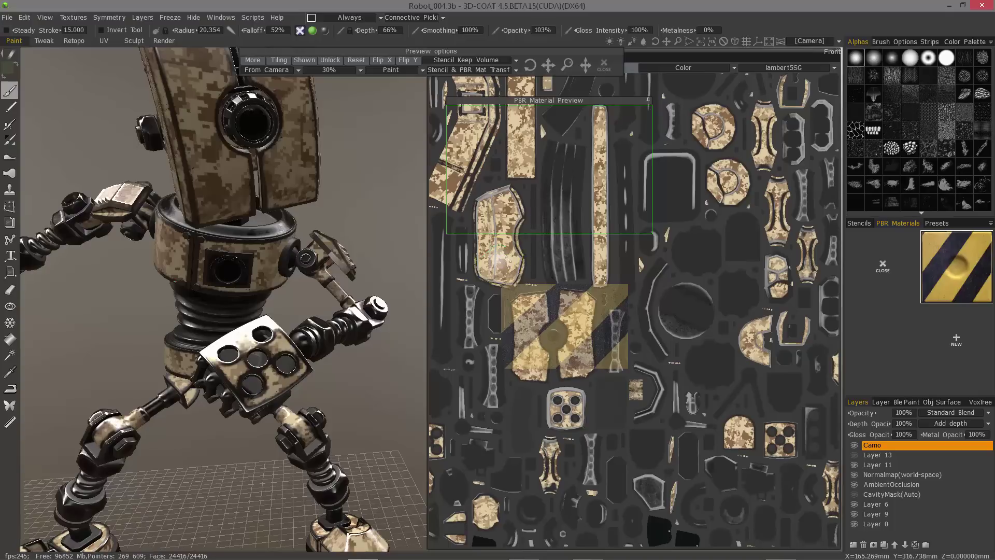
- Set the brush radius to 18.447, frame more of the texture layout and close the PBR material preview
mouse_move(501, 263)
right_mouse_down()
mouse_move(516, 259)
mouse_move(505, 260)
right_mouse_up()
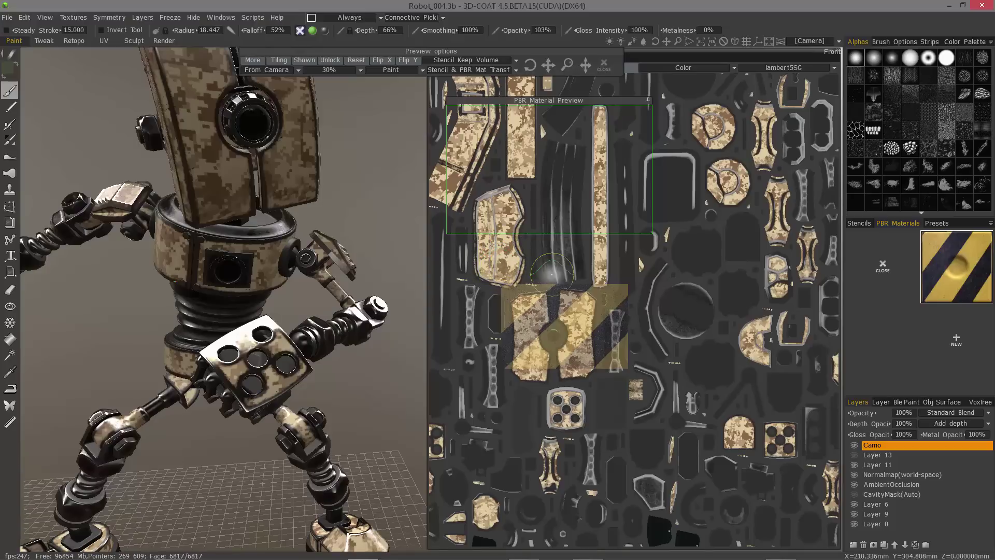
right_click_drag(537, 280, 591, 263)
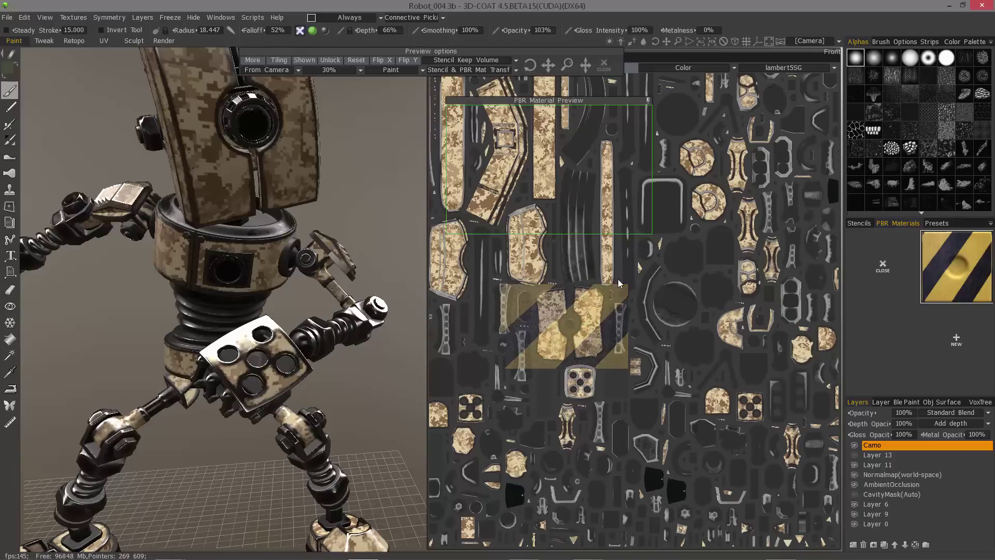
left_click(605, 65)
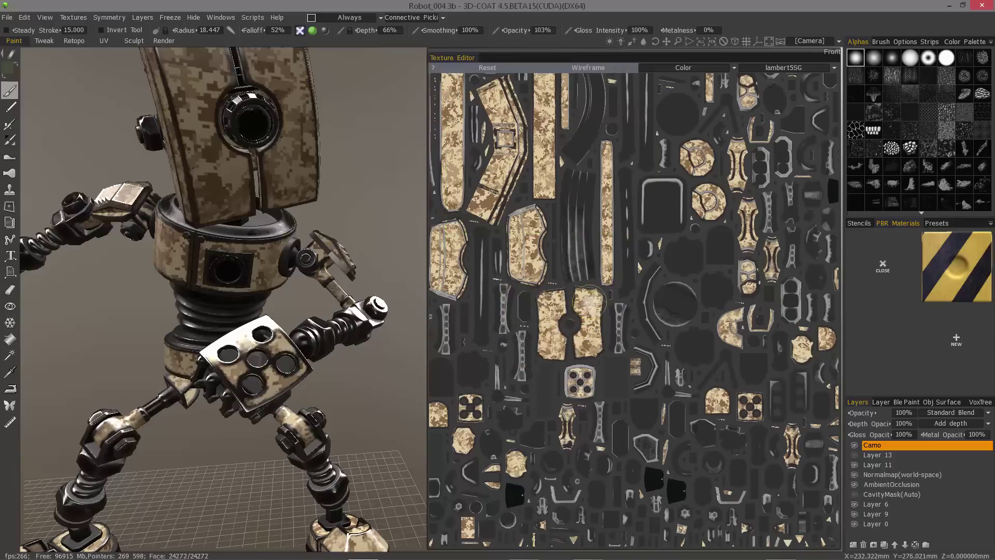
- Inspect the texture layout up close around the curved strip and large circular UV island
scroll(570, 290, "up", 5)
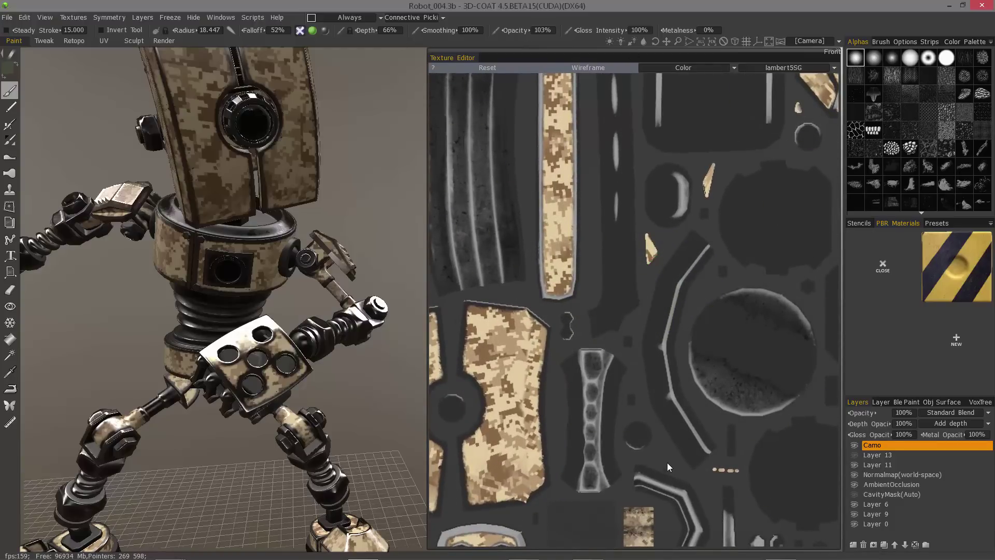
middle_click_drag(676, 450, 617, 139)
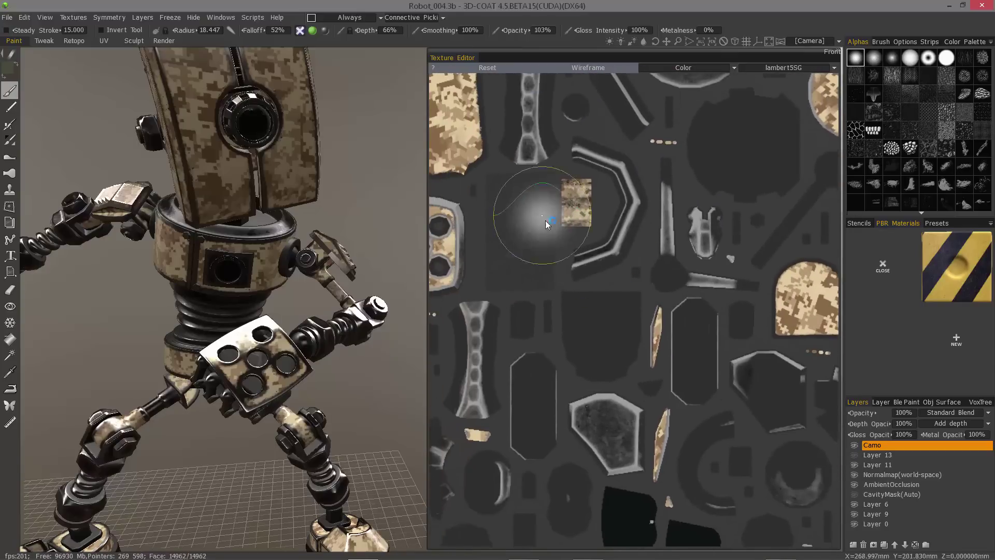
middle_click_drag(544, 159, 569, 409)
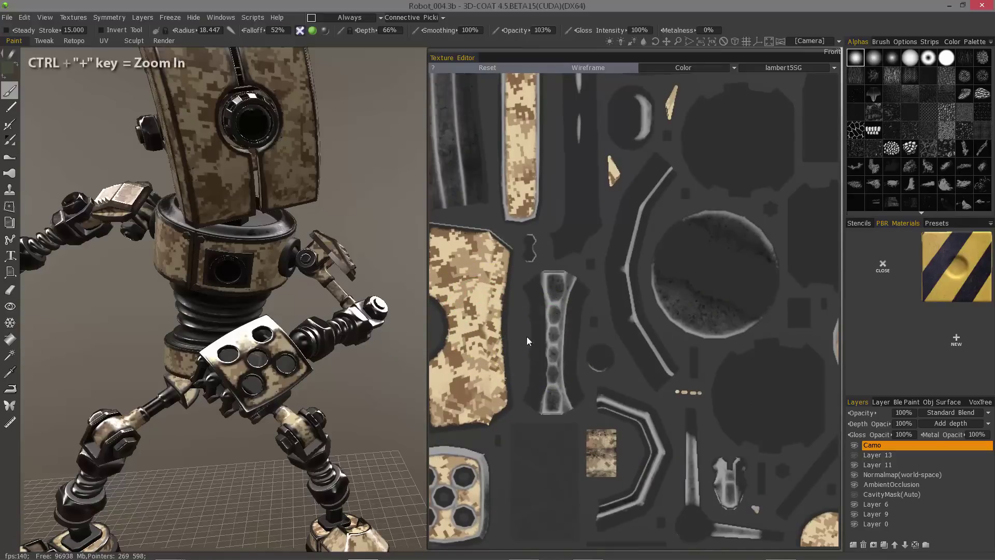
key("ctrl+plus")
key("ctrl+plus")
key("ctrl+plus")
key("ctrl+plus")
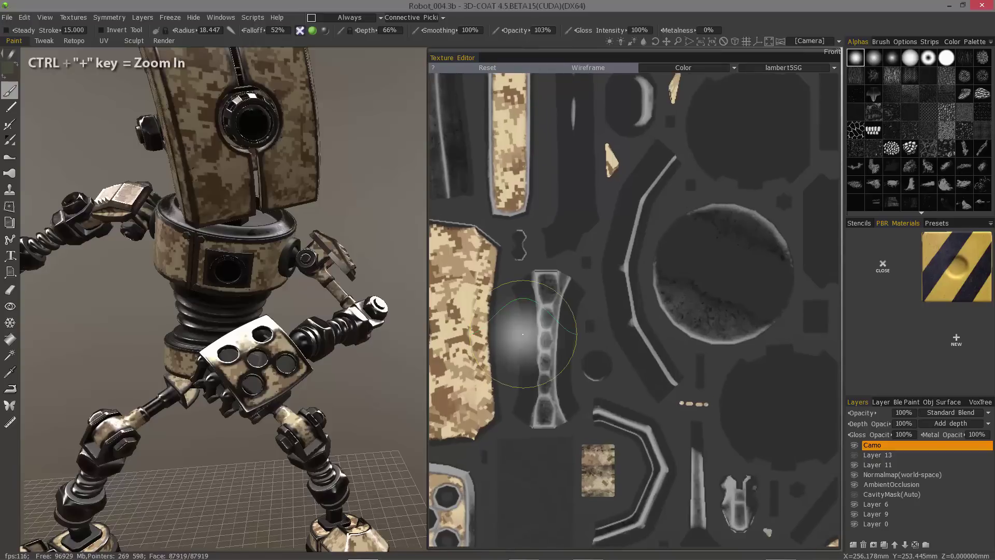
key("ctrl+plus")
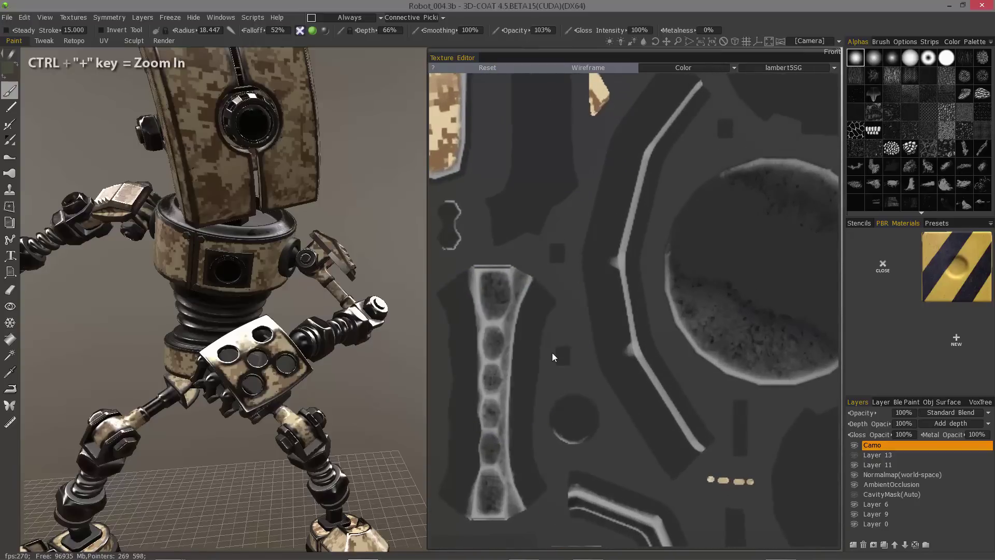
key("ctrl+plus")
key("ctrl+plus")
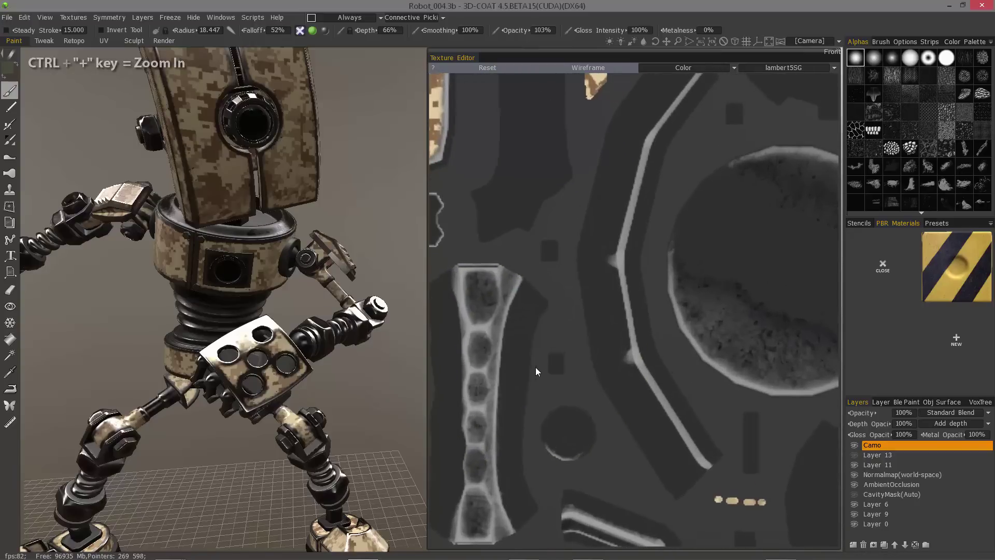
key("ctrl+plus")
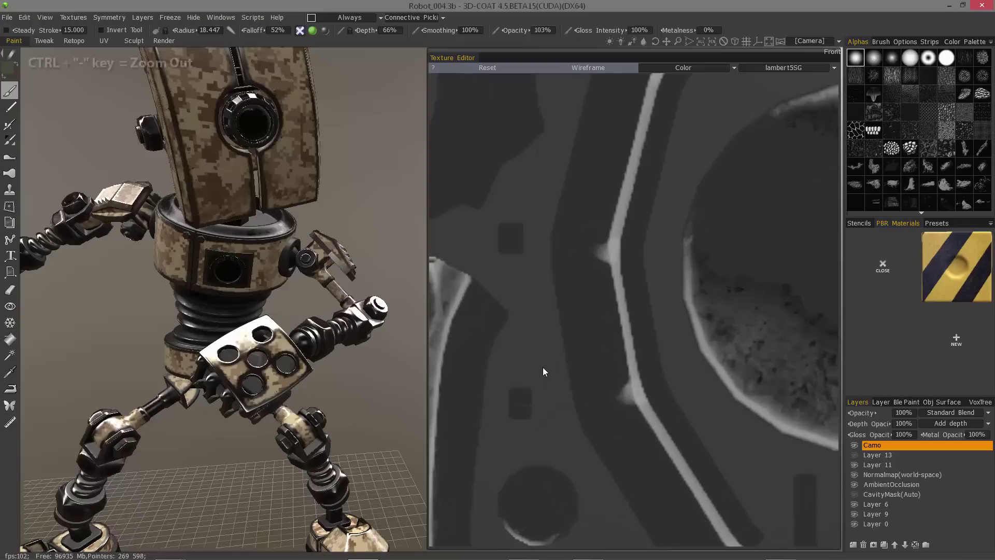
- Examine the wider texture layout in the Texture Editor, checking the neighbouring UV islands in all four directions
key("ctrl+minus")
key("ctrl+minus")
key("ctrl+minus")
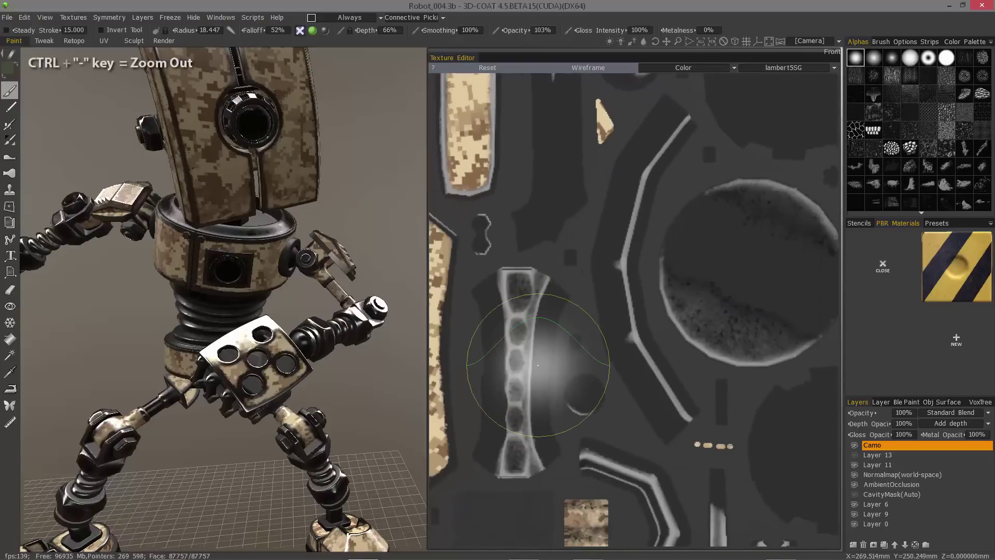
key("ctrl+minus")
key("ctrl+minus")
key("ctrl+minus")
key("ctrl+minus")
key("ctrl+minus")
key("ctrl+minus")
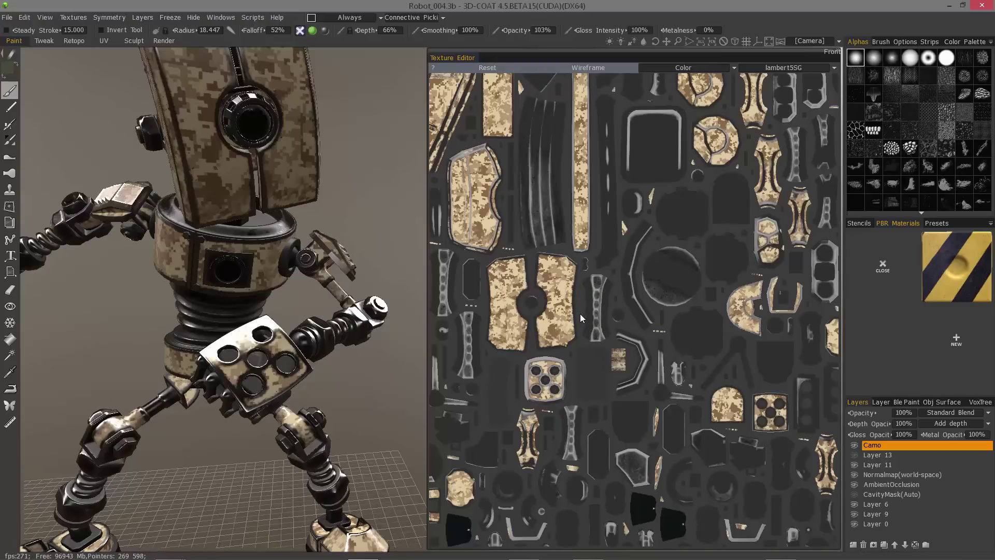
key("Right")
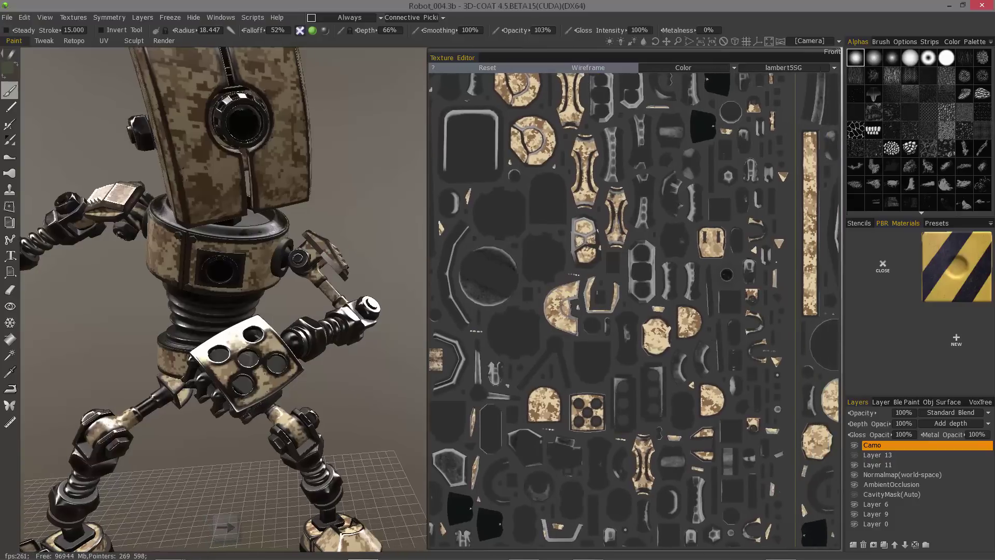
key("Left")
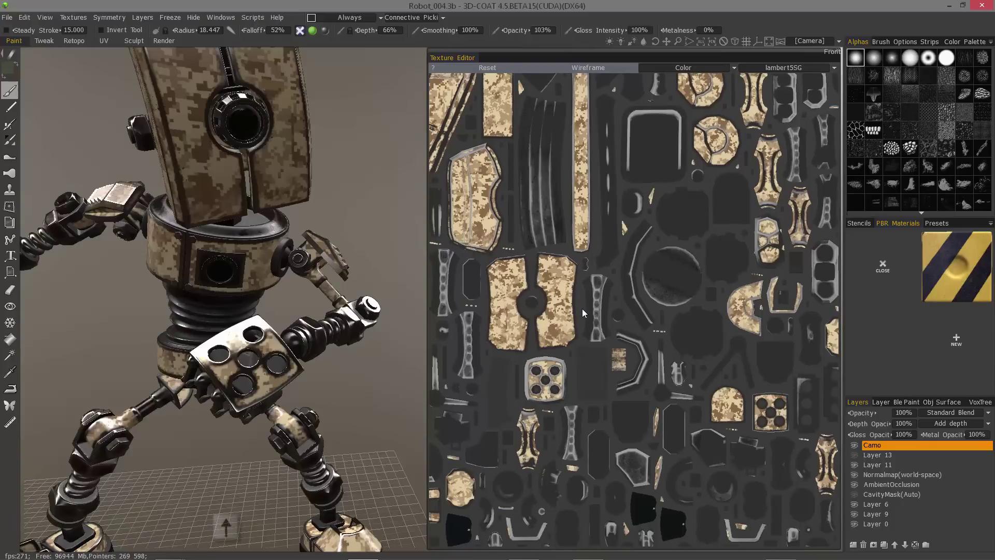
key("Up")
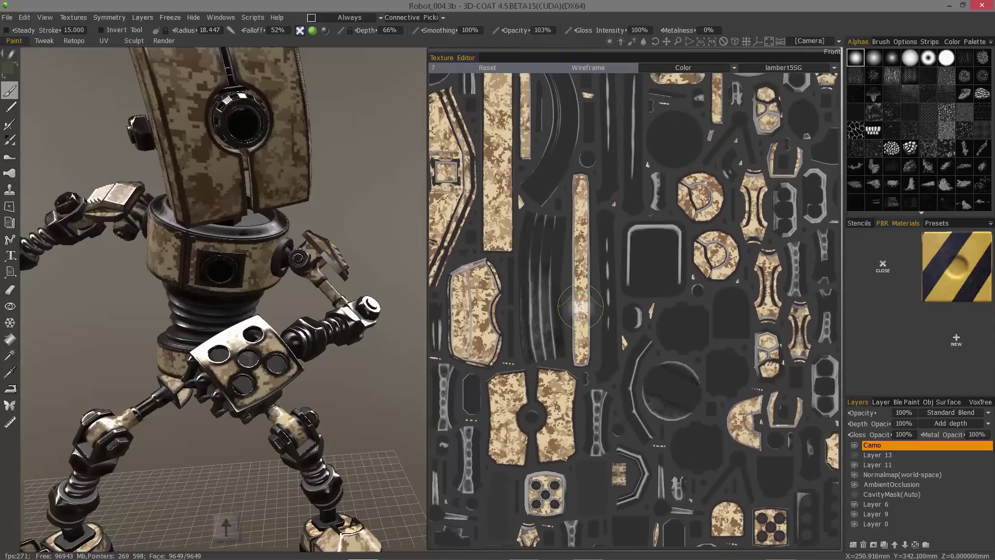
key("Down")
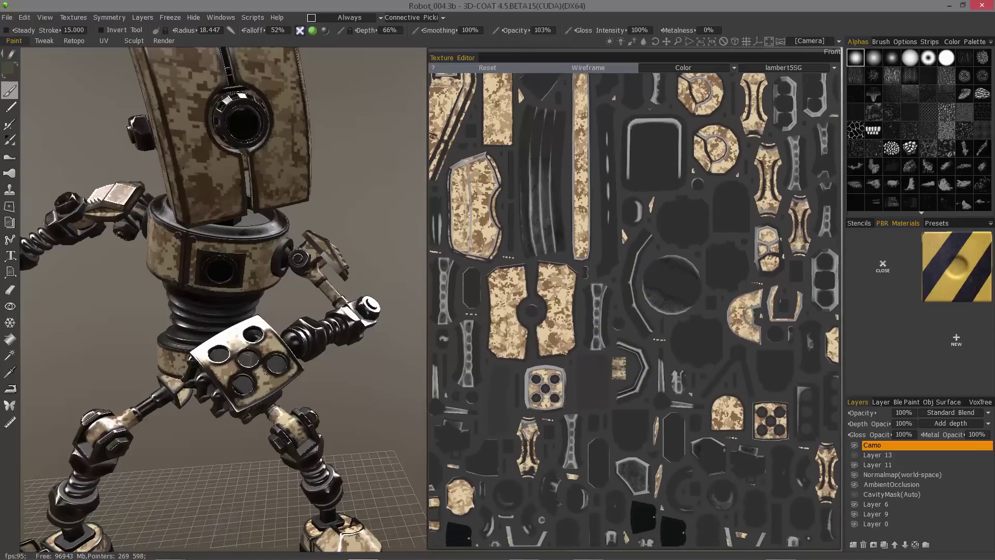
- Dock the Texture Editor in the group with Stencils, PBR Materials and Presets, widen that column and show the texture layout
left_click_drag(503, 56, 656, 48)
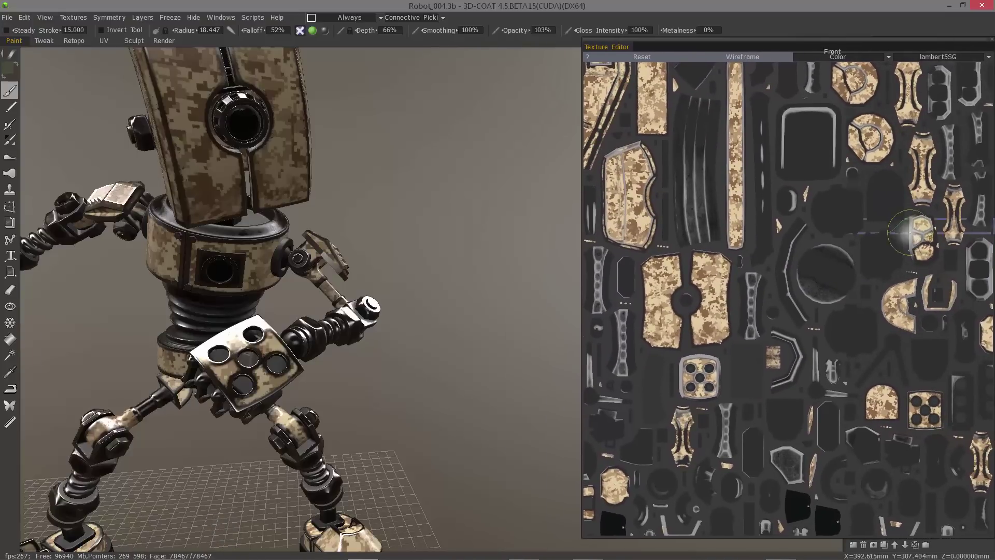
key("alt+l")
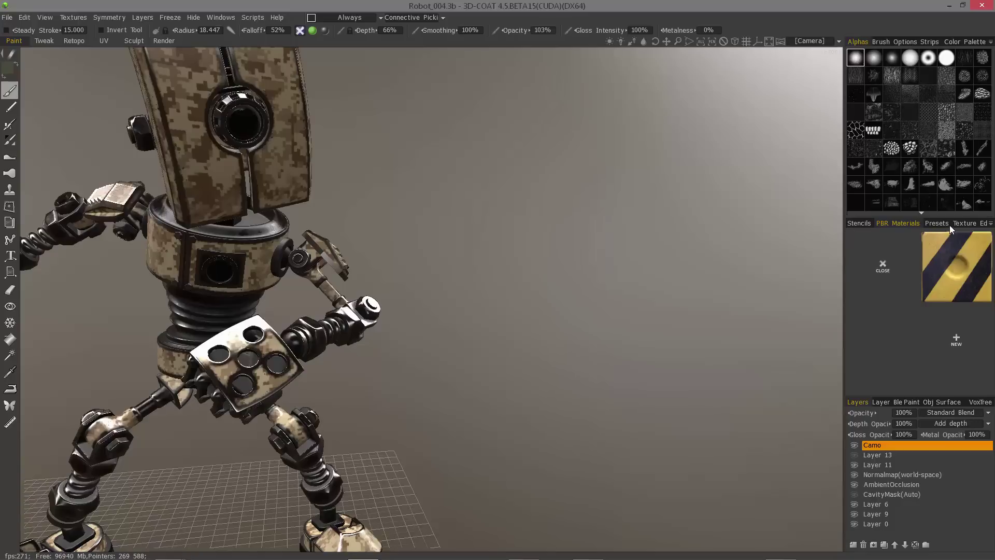
left_click_drag(844, 238, 714, 249)
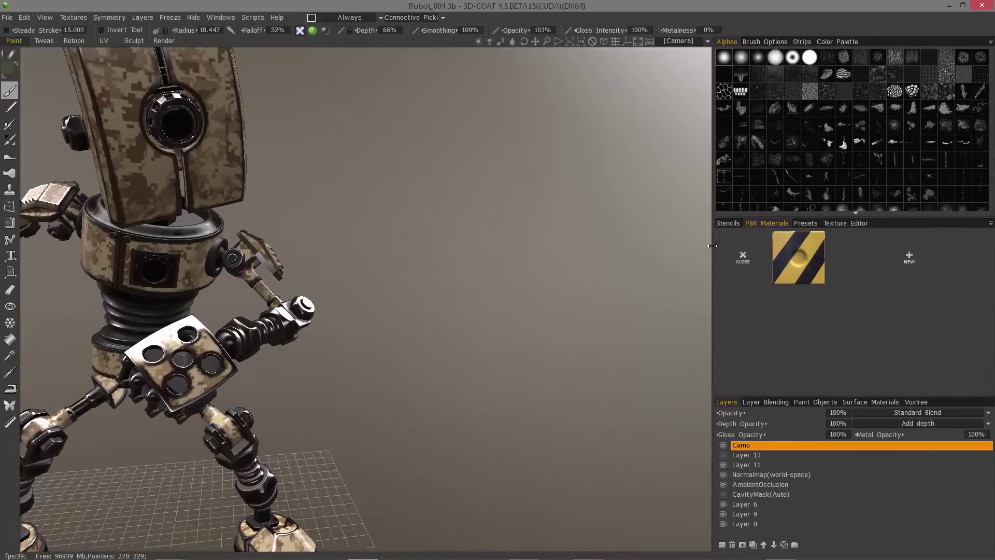
left_click(841, 223)
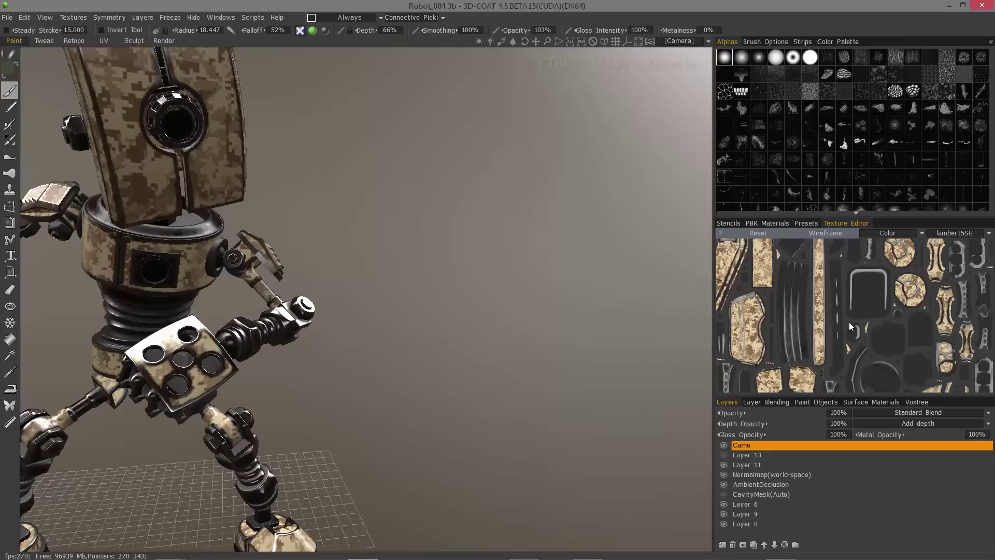
- Check the docked Texture Editor's UV layout at closer and wider magnifications
key("ctrl+plus")
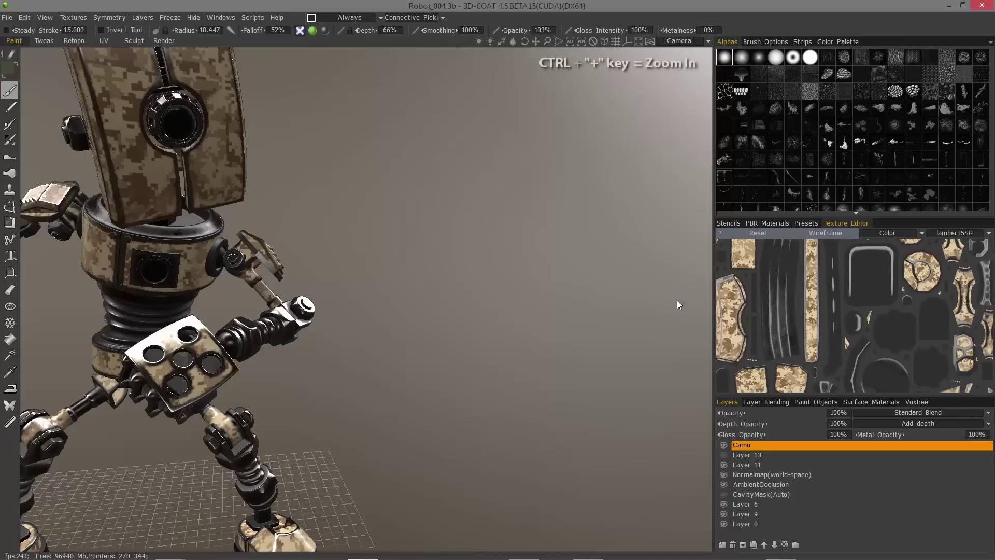
key("ctrl+plus")
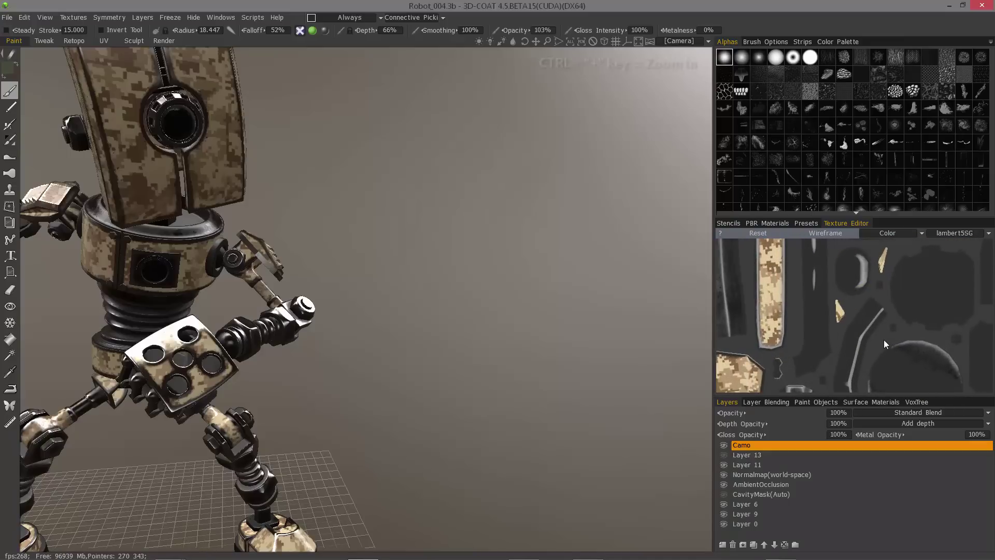
key("ctrl+minus")
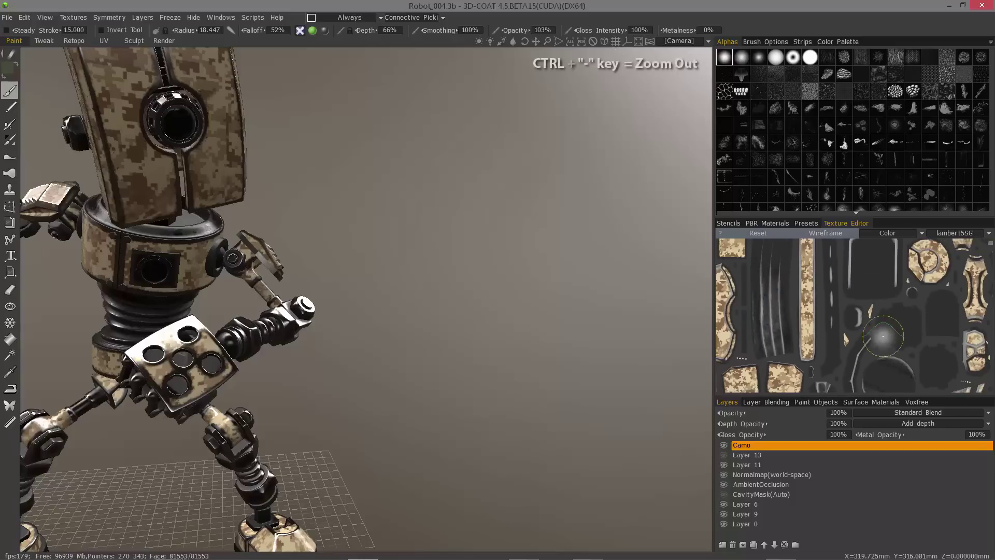
key("ctrl+minus")
key("ctrl+minus")
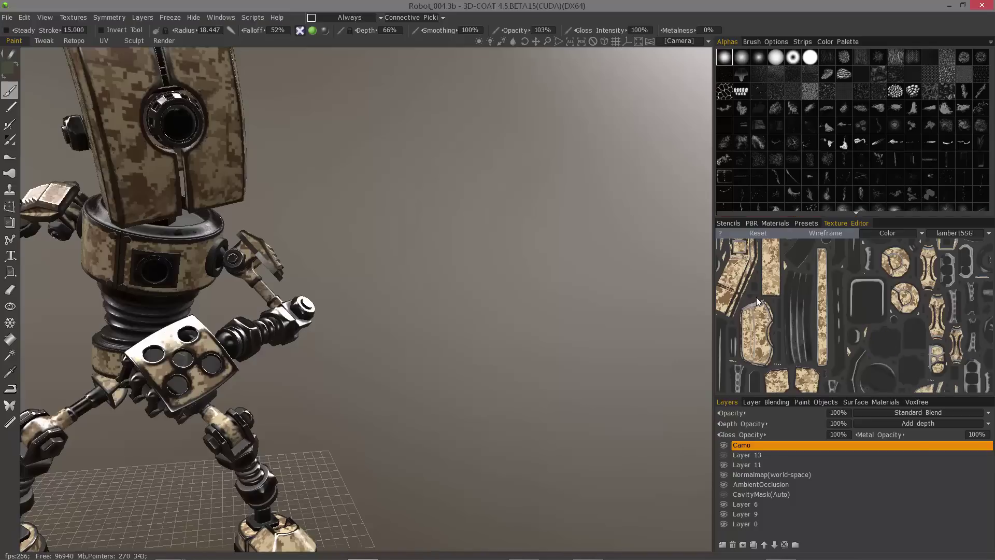
- Dock the Texture Editor full height on the opposite side of the 3D view from the Layers, resize both columns and frame the robot
left_click_drag(848, 223, 6, 259)
left_click_drag(94, 269, 338, 264)
right_click_drag(466, 311, 404, 337)
middle_click_drag(404, 337, 481, 339)
left_click_drag(741, 237, 828, 237)
left_click_drag(336, 216, 362, 218)
mouse_move(530, 295)
left_mouse_down()
mouse_move(498, 306)
mouse_move(530, 311)
left_mouse_up()
scroll(530, 313, "up", 5)
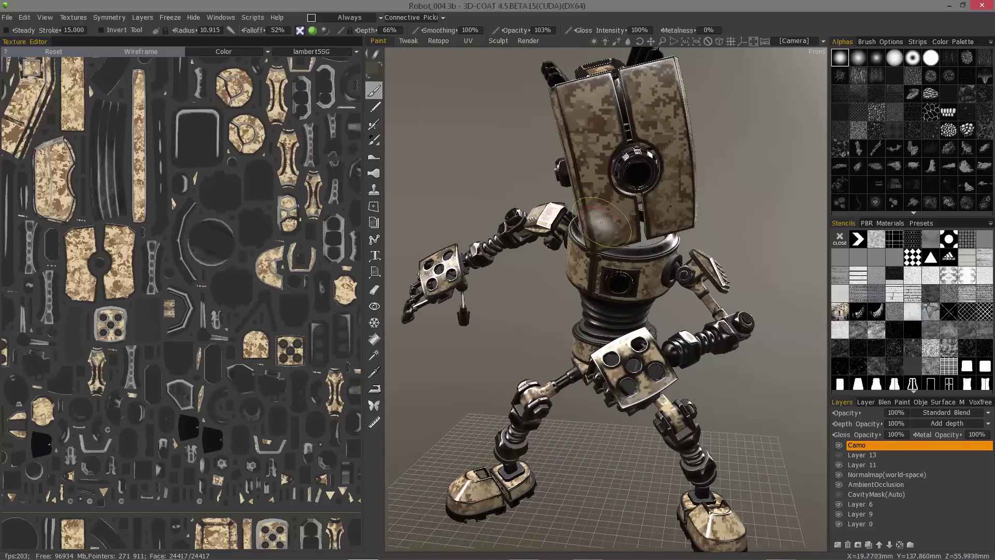
middle_click_drag(813, 398, 812, 426)
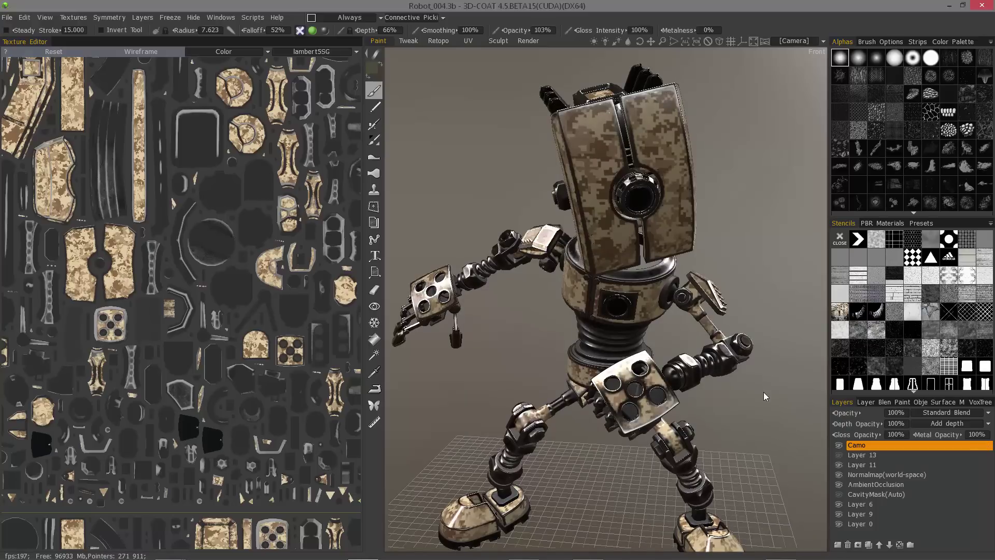
- Add a new layer and paint green patches on both front head plates with a 5.882 brush radius, checking them in the texture layout
key("ctrl+shift+n")
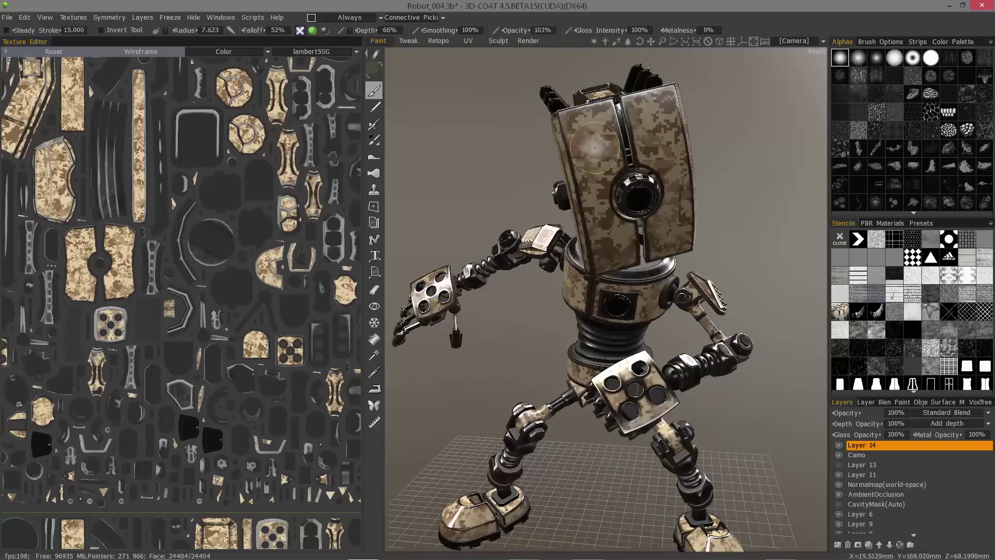
scroll(594, 149, "down", 3)
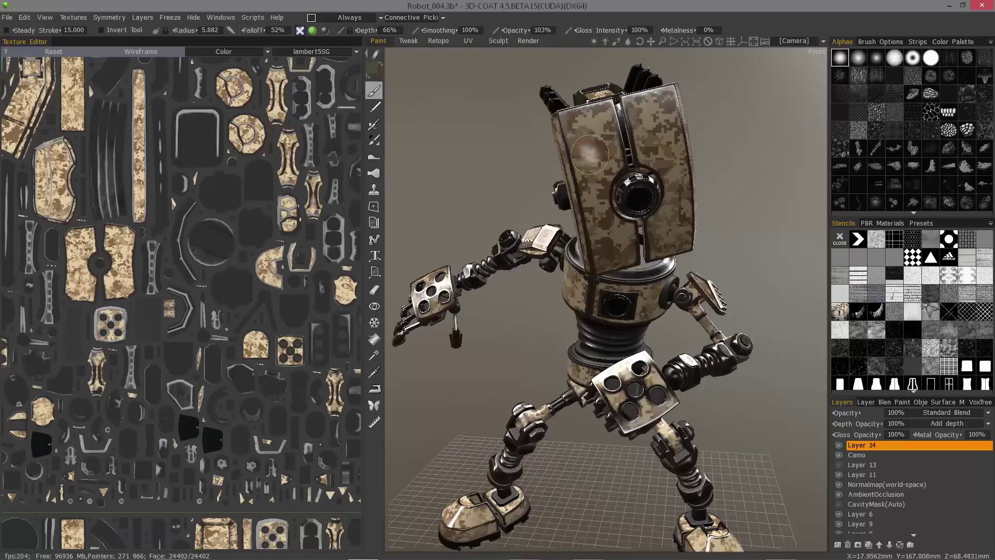
mouse_move(589, 154)
left_mouse_down()
mouse_move(585, 124)
mouse_move(601, 166)
mouse_move(591, 118)
mouse_move(579, 122)
mouse_move(593, 156)
mouse_move(587, 203)
left_mouse_up()
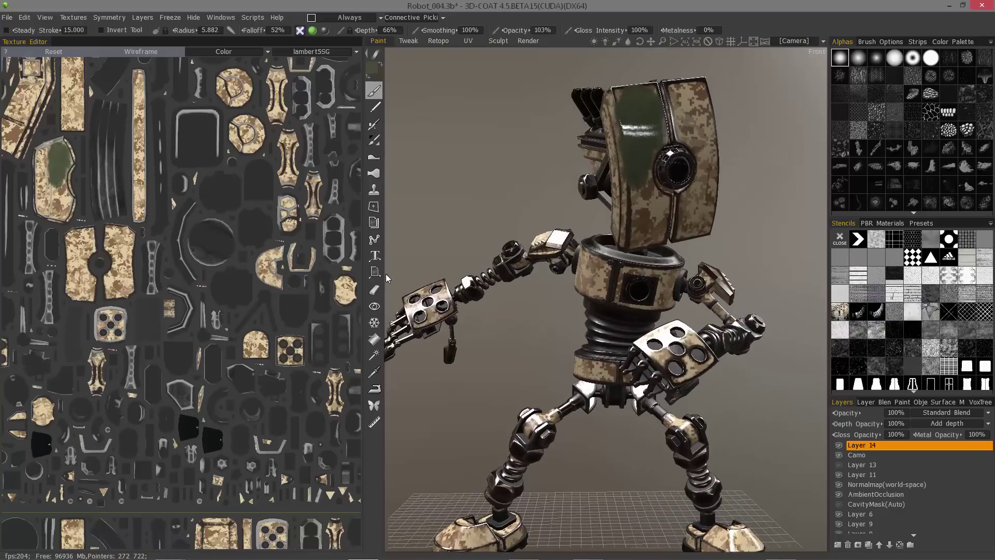
mouse_move(673, 119)
left_mouse_down()
mouse_move(696, 104)
mouse_move(693, 131)
mouse_move(682, 98)
mouse_move(694, 130)
mouse_move(419, 149)
left_mouse_up()
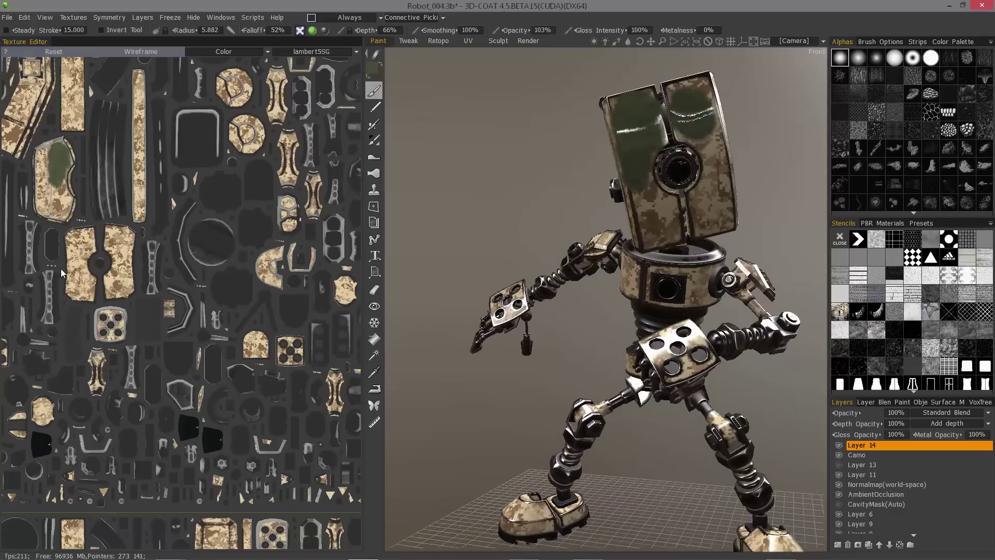
middle_click_drag(66, 279, 162, 294)
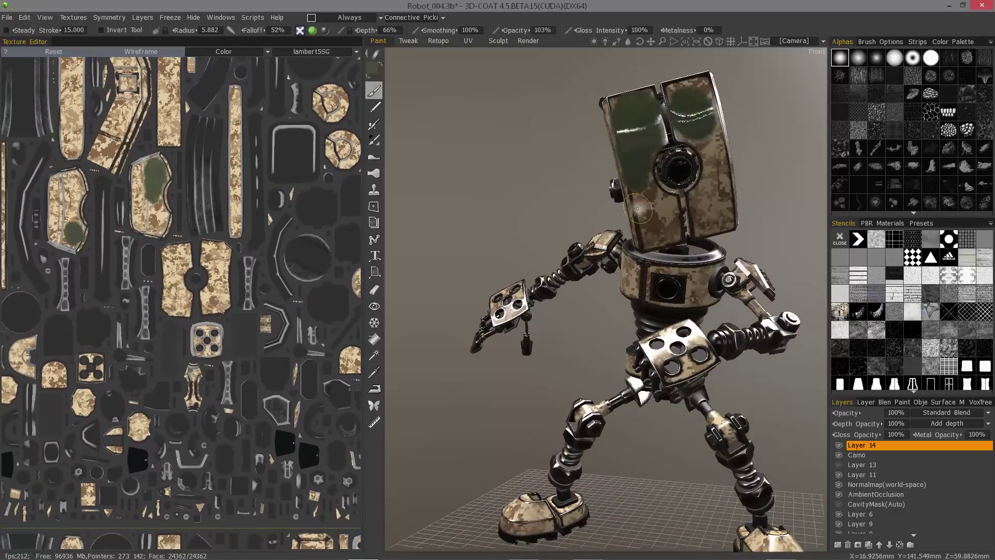
- Cover both front head plates with green paint, on the robot and in the texture layout, enlarging the brush radius to 16.950
mouse_move(652, 203)
left_mouse_down()
mouse_move(638, 215)
mouse_move(657, 209)
left_mouse_up()
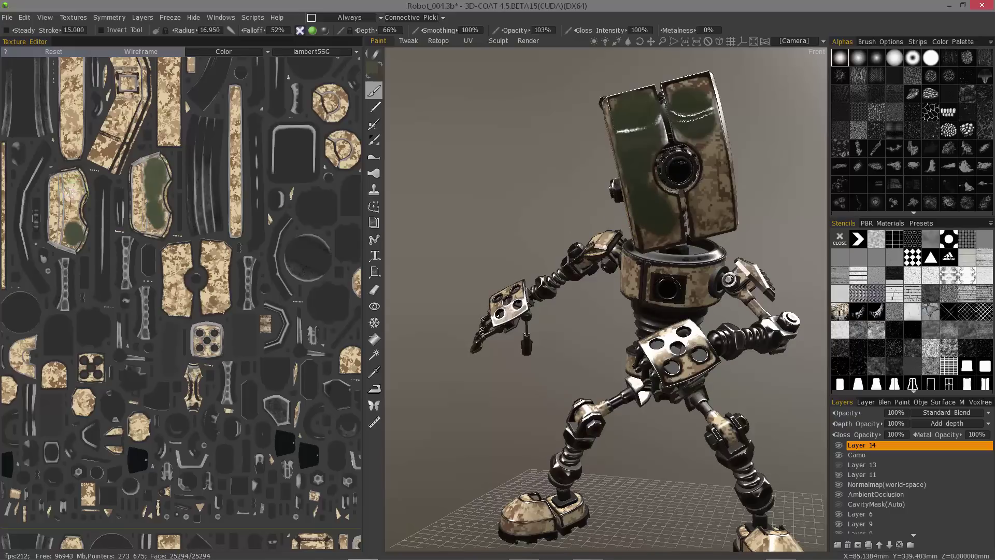
left_click_drag(64, 187, 71, 193)
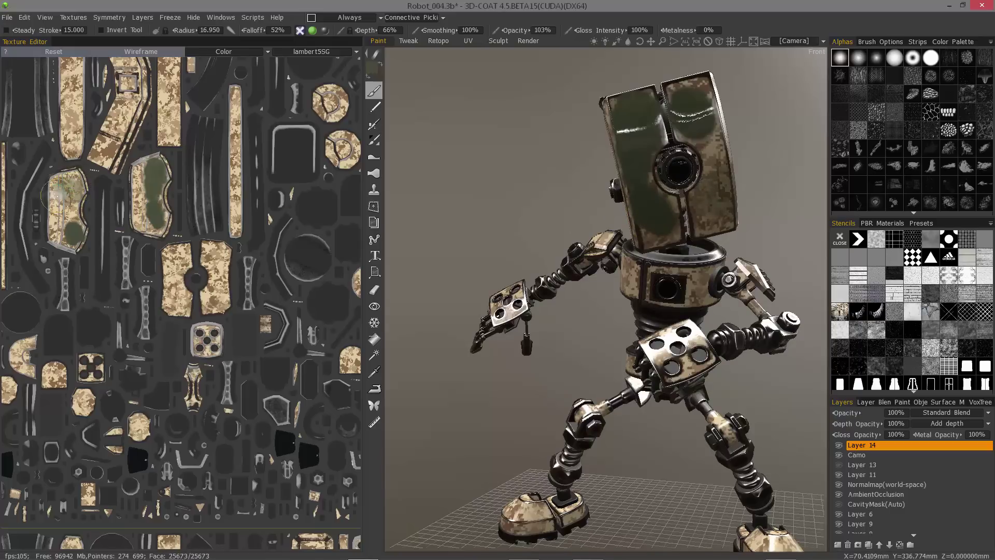
left_click_drag(706, 185, 728, 223)
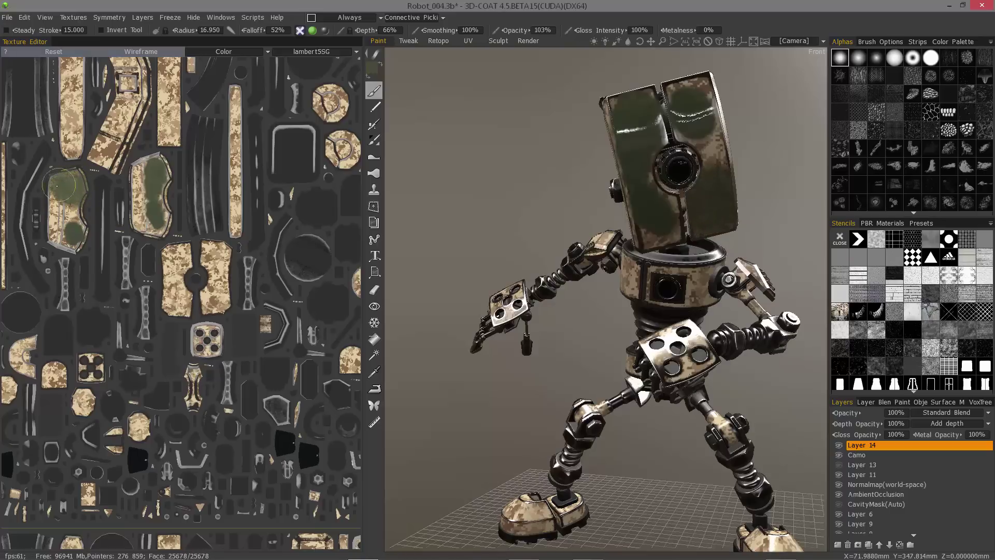
mouse_move(61, 190)
left_mouse_down()
mouse_move(58, 207)
mouse_move(72, 213)
mouse_move(52, 223)
mouse_move(59, 207)
left_mouse_up()
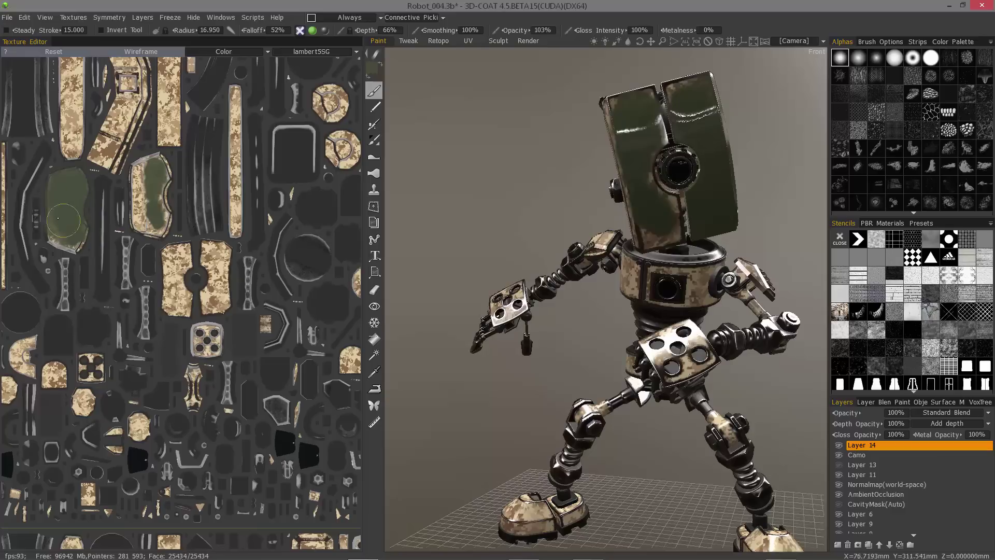
mouse_move(58, 218)
left_mouse_down()
mouse_move(62, 236)
mouse_move(68, 222)
mouse_move(79, 236)
left_mouse_up()
left_click_drag(151, 167, 128, 216)
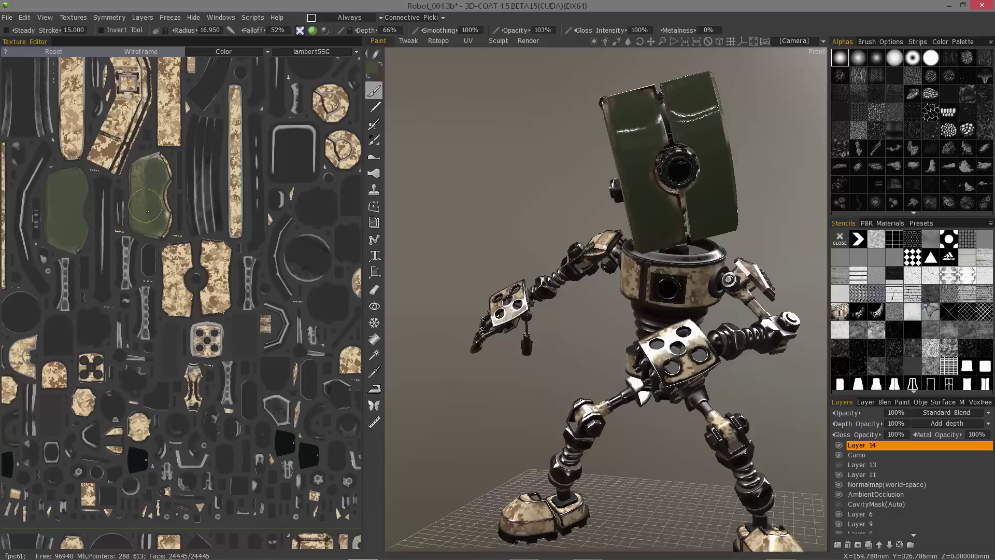
left_click_drag(150, 181, 153, 221)
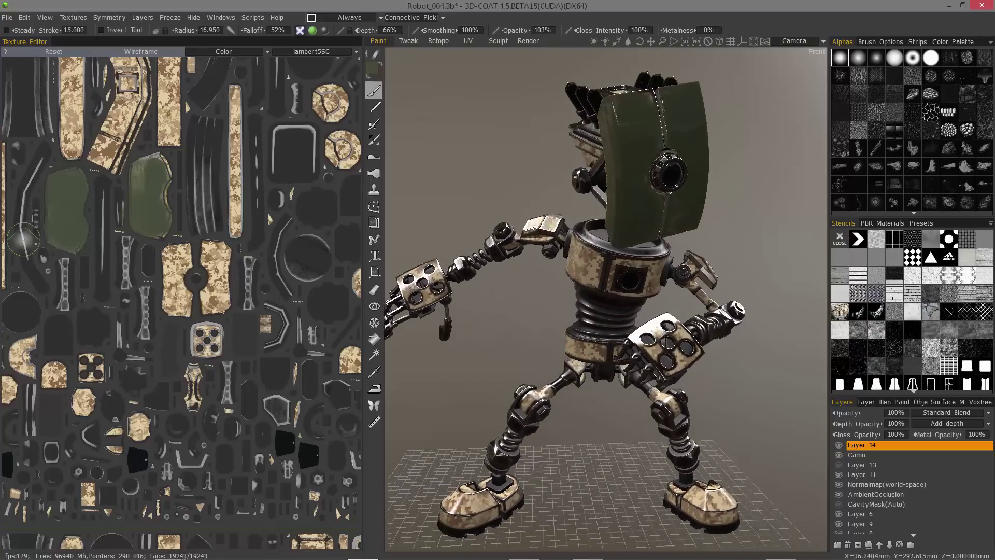
- Reduce the brush radius to 7.697 and erase a patch of green paint near the top of one front head plate
scroll(594, 261, "down", 3)
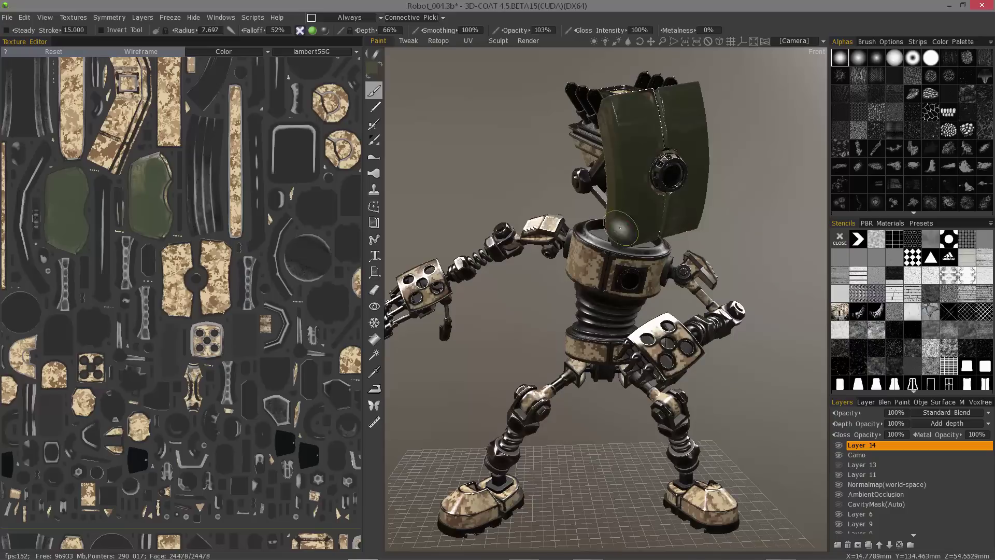
left_click_drag(636, 122, 630, 131)
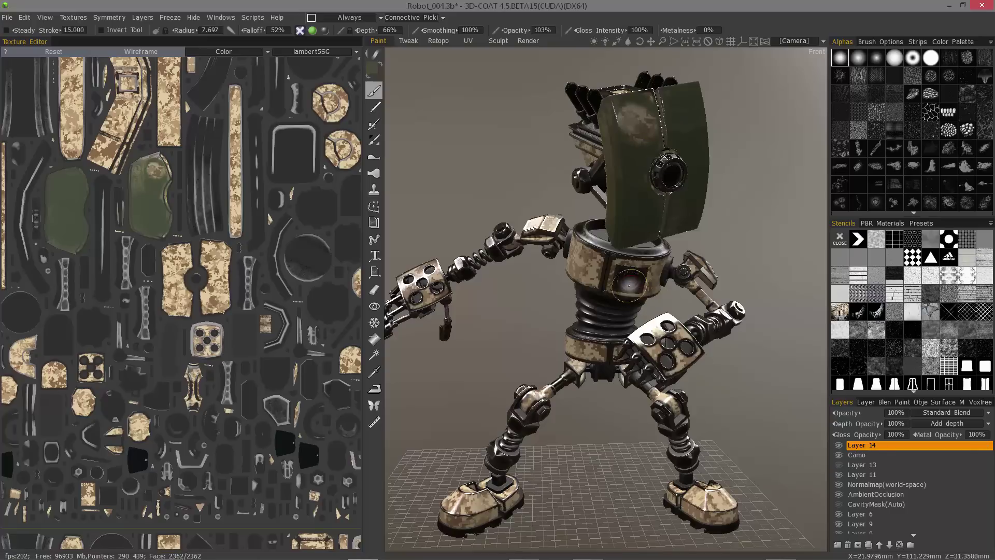
- Clear all painted content from Layer 14, and undo the clearing to bring back the green head plates
key("Delete")
key("ctrl+z")
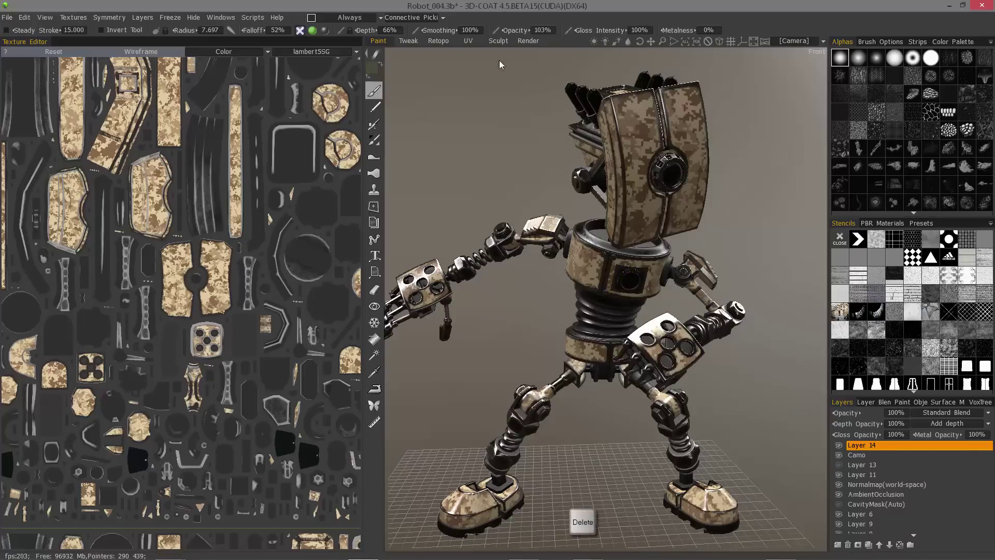
mouse_move(325, 35)
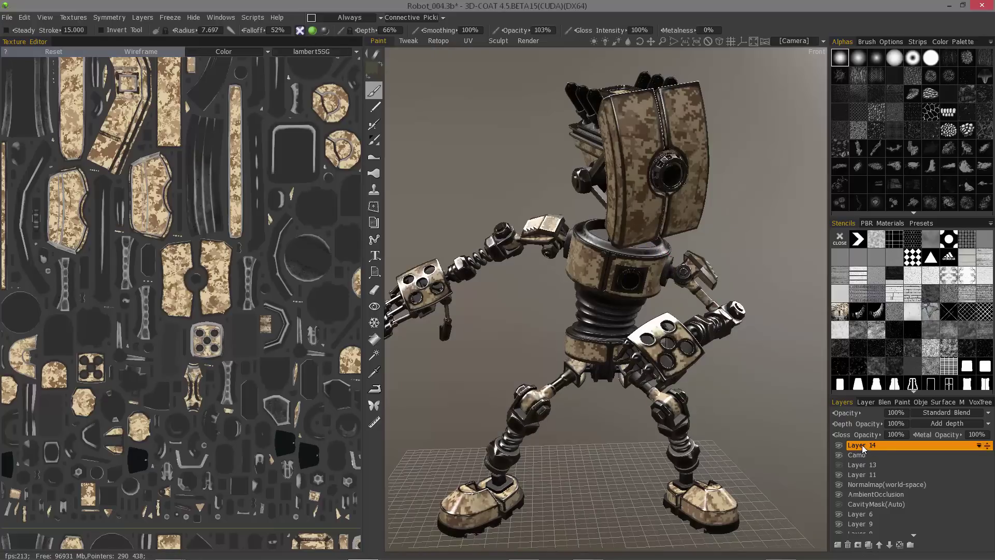
key("ctrl+z")
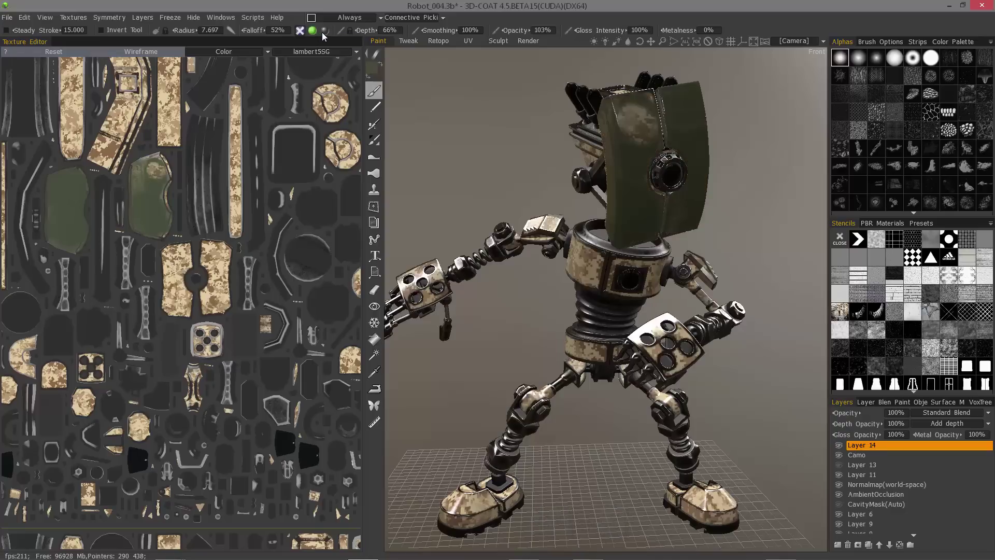
- Turn off the color channel, clear only the gloss from Layer 14, inspect the head plates and undo the clearing
left_click_drag(493, 118, 756, 351)
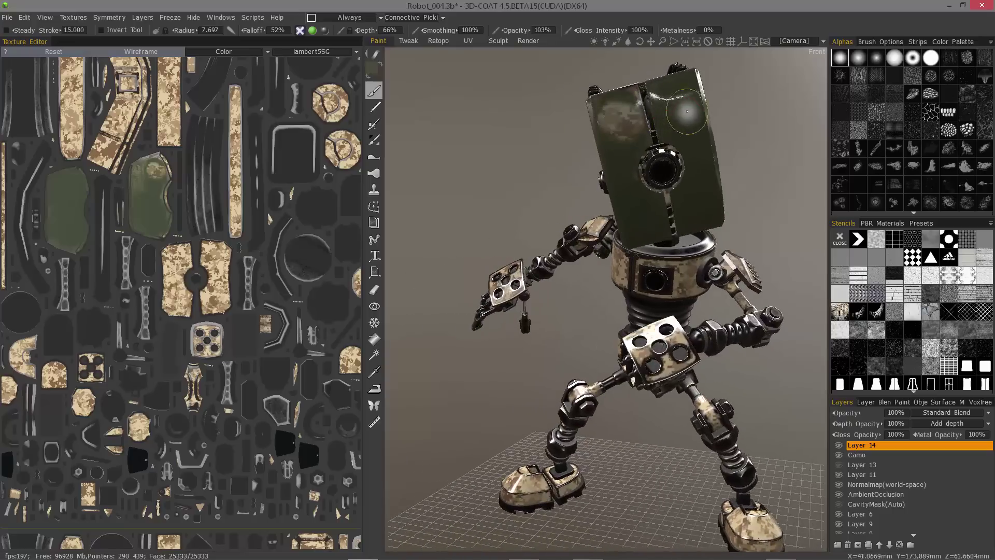
left_click(313, 31)
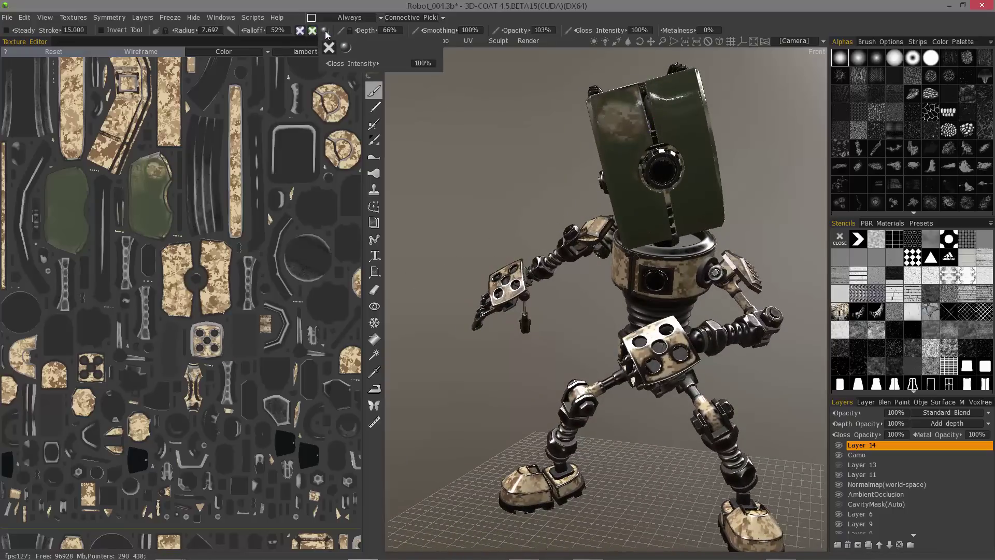
key("Delete")
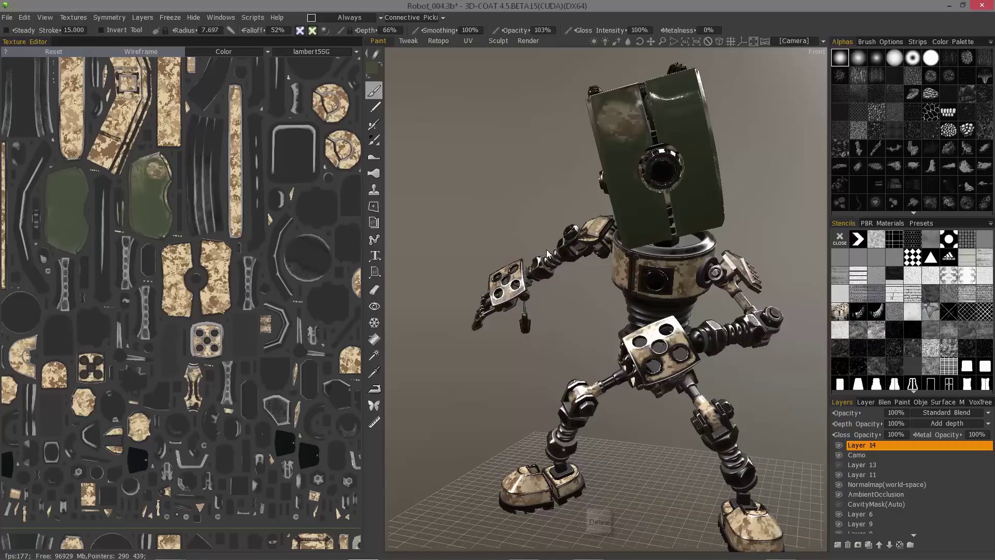
mouse_move(485, 241)
left_mouse_down()
mouse_move(518, 237)
mouse_move(469, 241)
mouse_move(500, 239)
left_mouse_up()
key("ctrl+z")
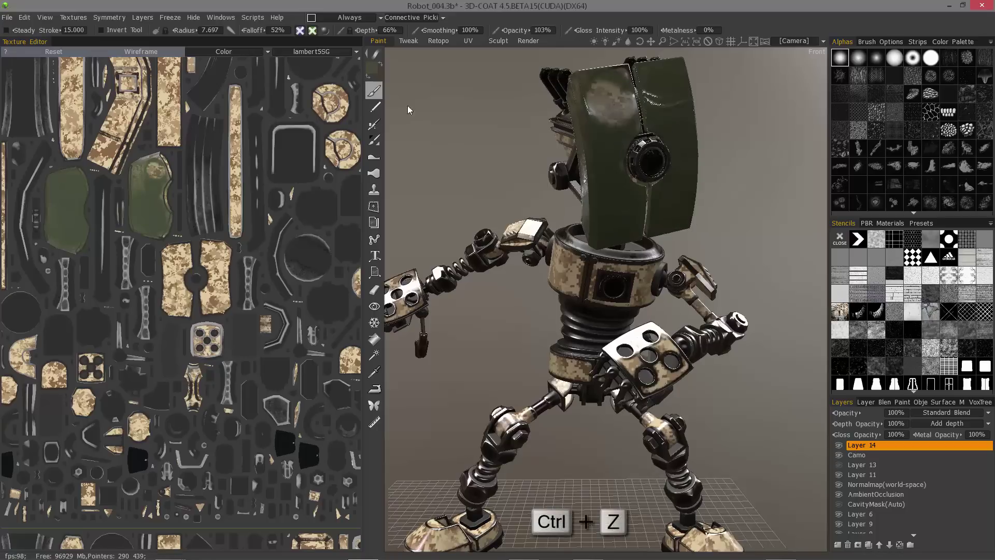
- Enable the color channel with gloss turned off, clear only the color from Layer 14 and inspect the head's remaining gloss
left_click(312, 31)
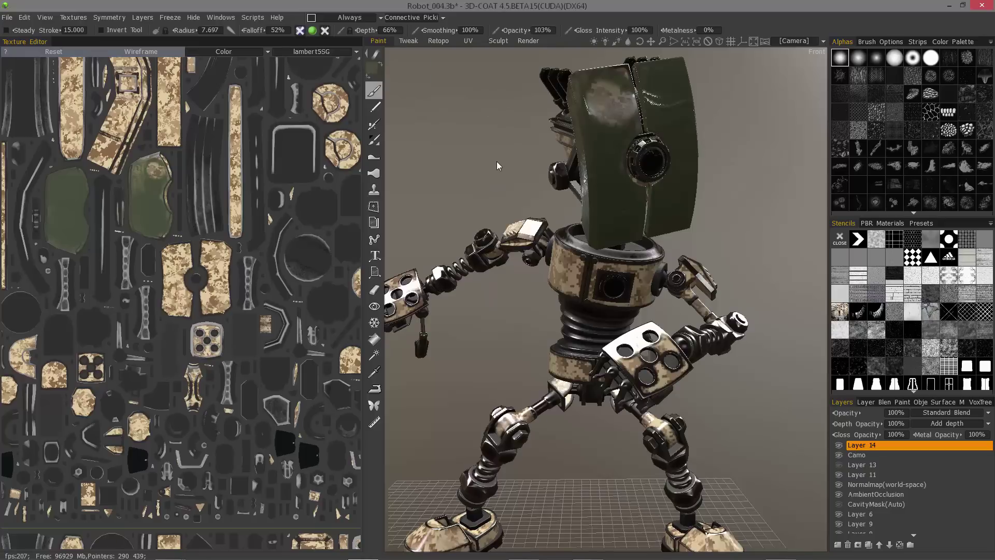
key("Delete")
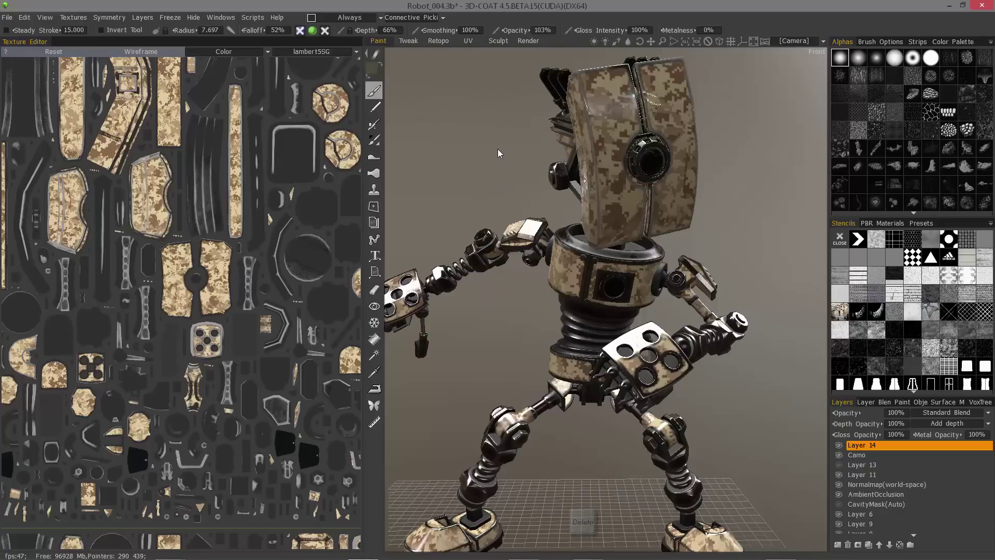
mouse_move(497, 151)
left_mouse_down()
mouse_move(456, 152)
mouse_move(557, 171)
mouse_move(520, 174)
mouse_move(412, 110)
mouse_move(498, 208)
mouse_move(507, 198)
left_mouse_up()
middle_click_drag(508, 194, 521, 214)
- Re-enable the gloss channel, clear the leftover gloss from Layer 14 and check the head plates from another angle
mouse_move(323, 32)
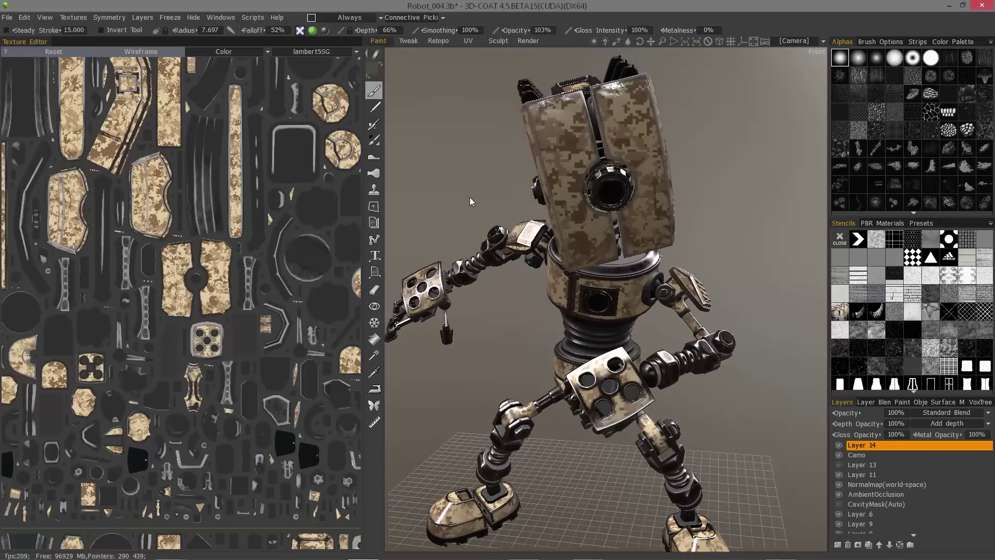
key("Delete")
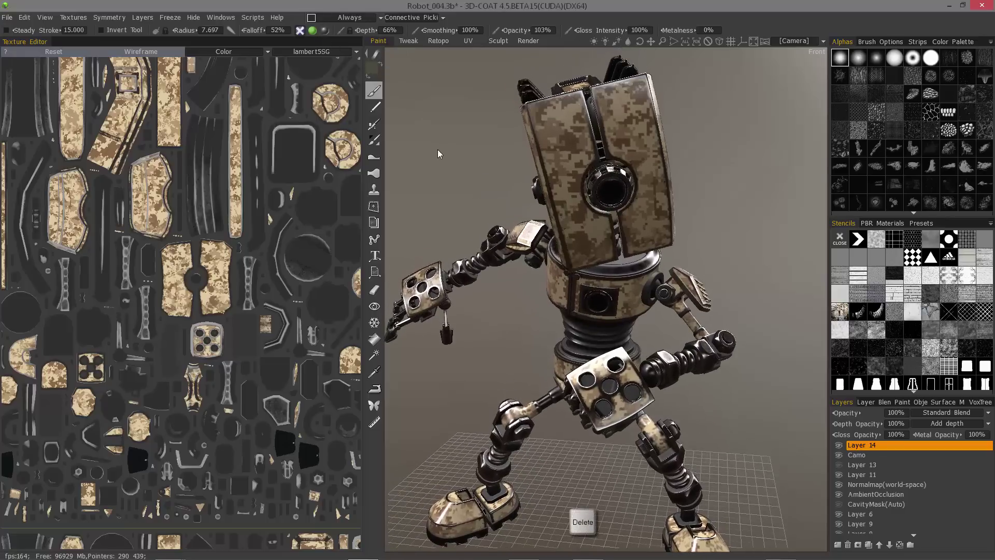
mouse_move(474, 211)
left_mouse_down()
mouse_move(599, 274)
mouse_move(419, 345)
left_mouse_up()
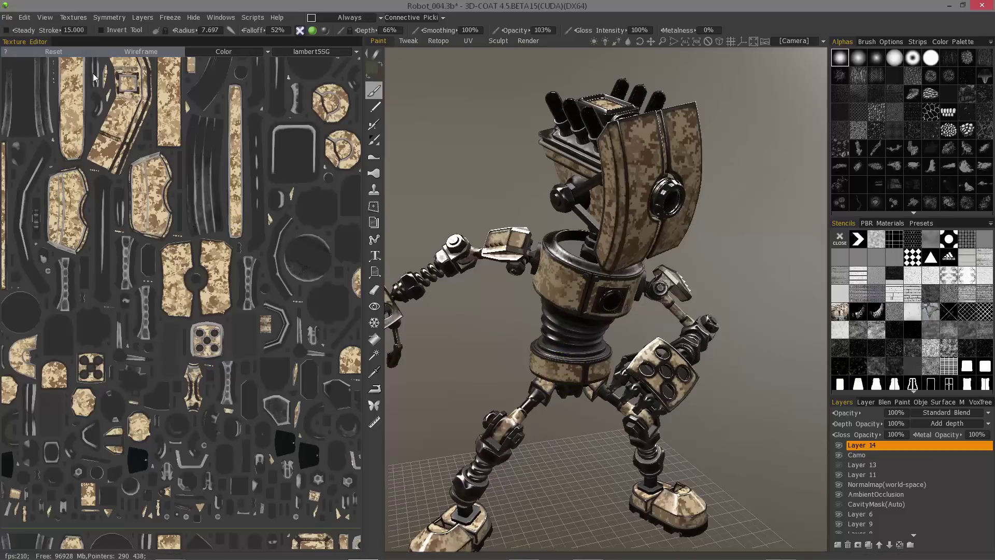
- Fill both front head plates green with the Fill tool, using the texture layout, and move the PBR Material Preview clear of the head
left_click(374, 340)
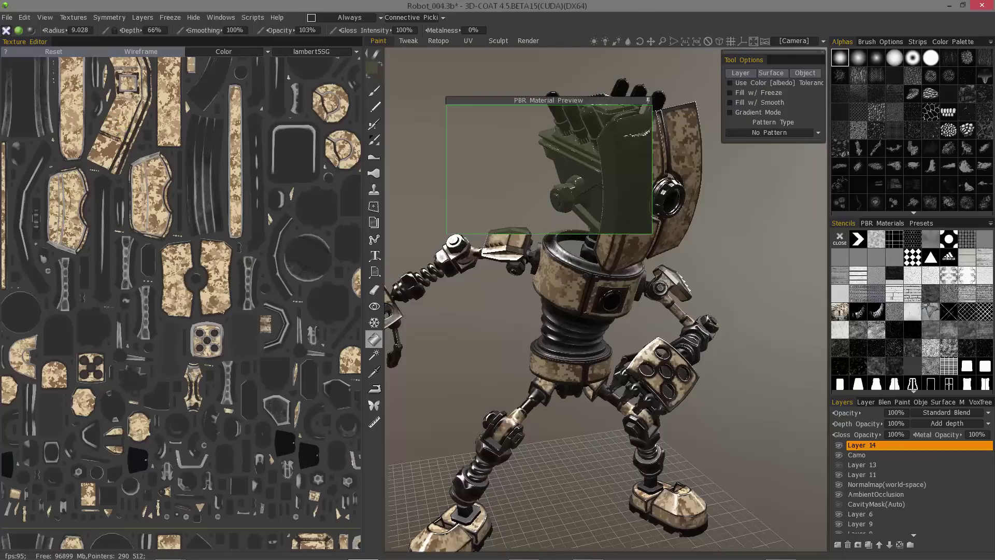
left_click(77, 198)
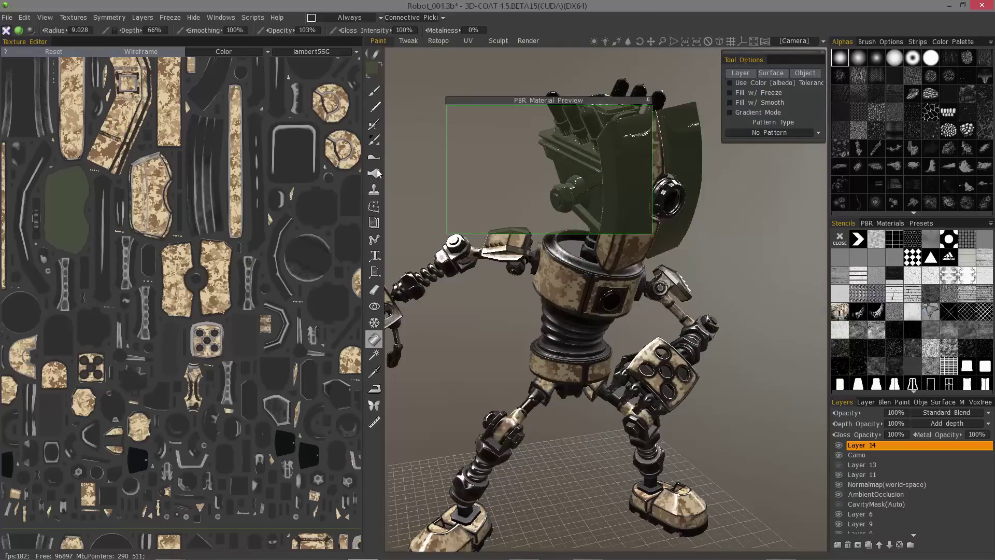
left_click_drag(575, 100, 459, 91)
mouse_move(715, 269)
left_mouse_down()
mouse_move(597, 284)
mouse_move(637, 228)
mouse_move(581, 362)
mouse_move(518, 269)
mouse_move(500, 275)
mouse_move(456, 335)
mouse_move(471, 338)
left_mouse_up()
left_click(586, 161)
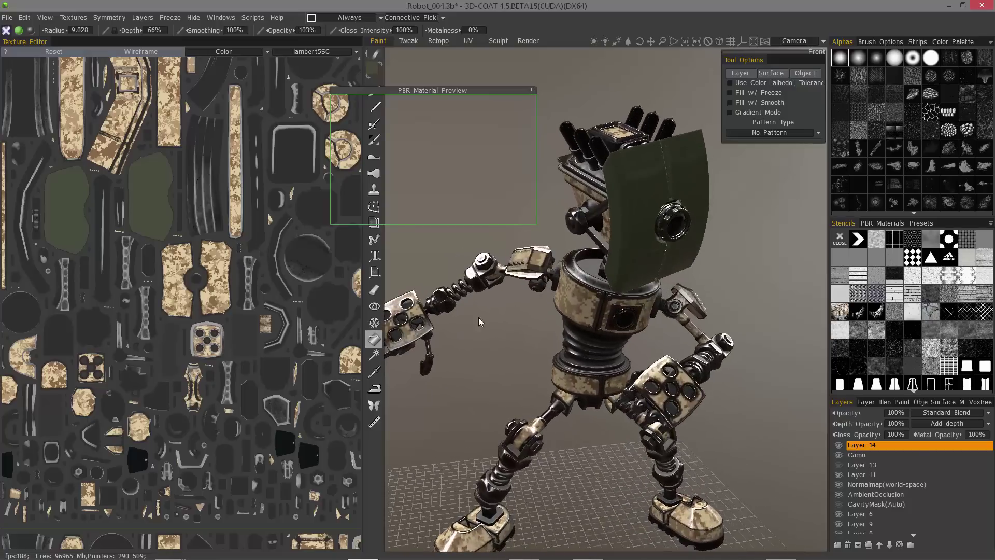
left_click_drag(441, 91, 506, 73)
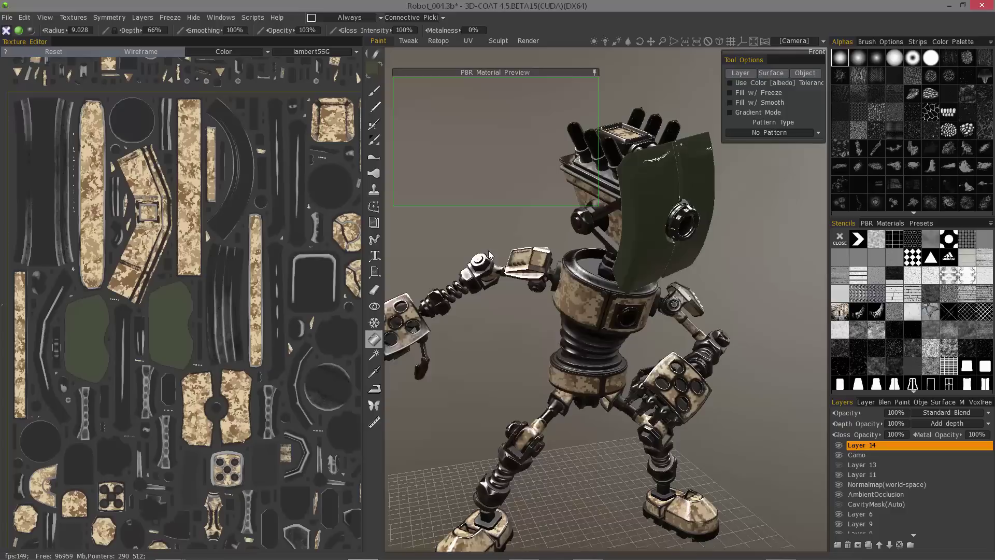
mouse_move(492, 345)
left_mouse_down()
mouse_move(474, 381)
mouse_move(484, 363)
left_mouse_up()
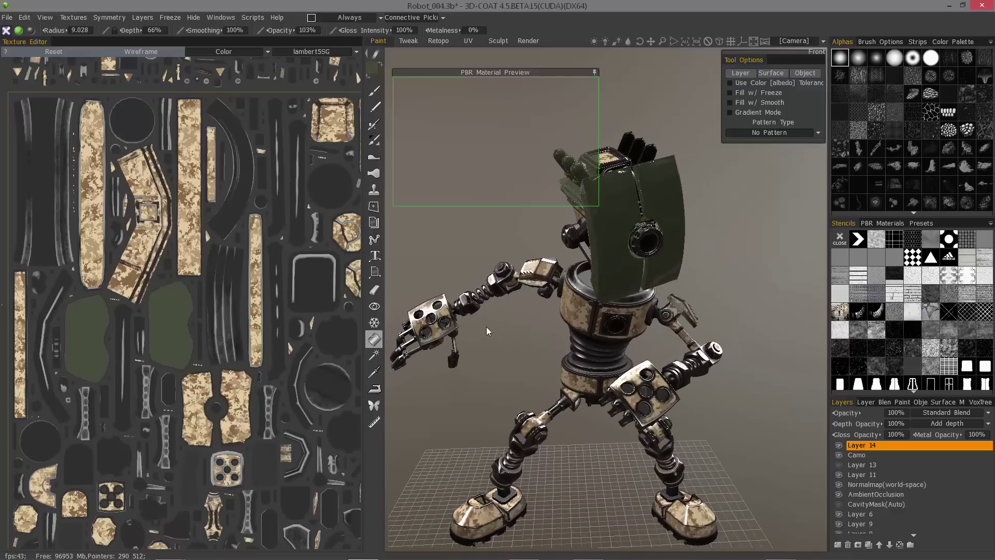